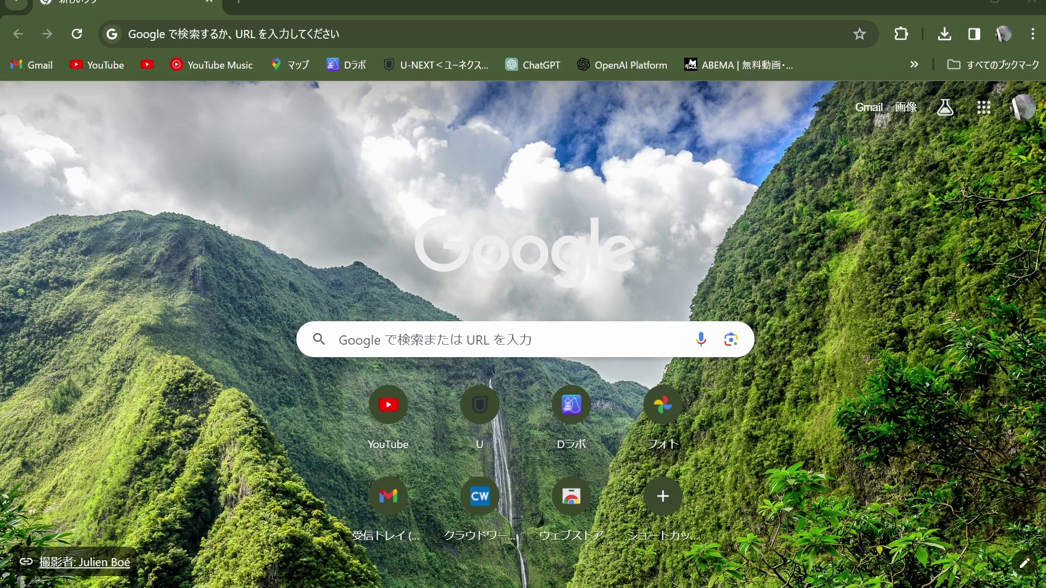
- Search Google for "Multicommentviewer"
{"action": "left_click", "coordinate": [451, 335]}
{"action": "type", "text": "Mu"}
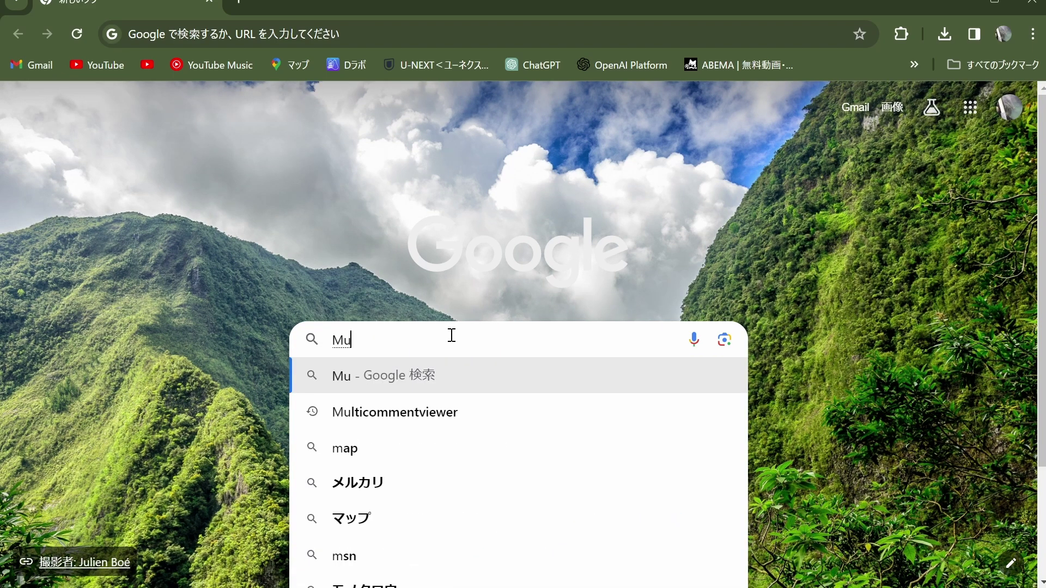
{"action": "type", "text": "lticomment"}
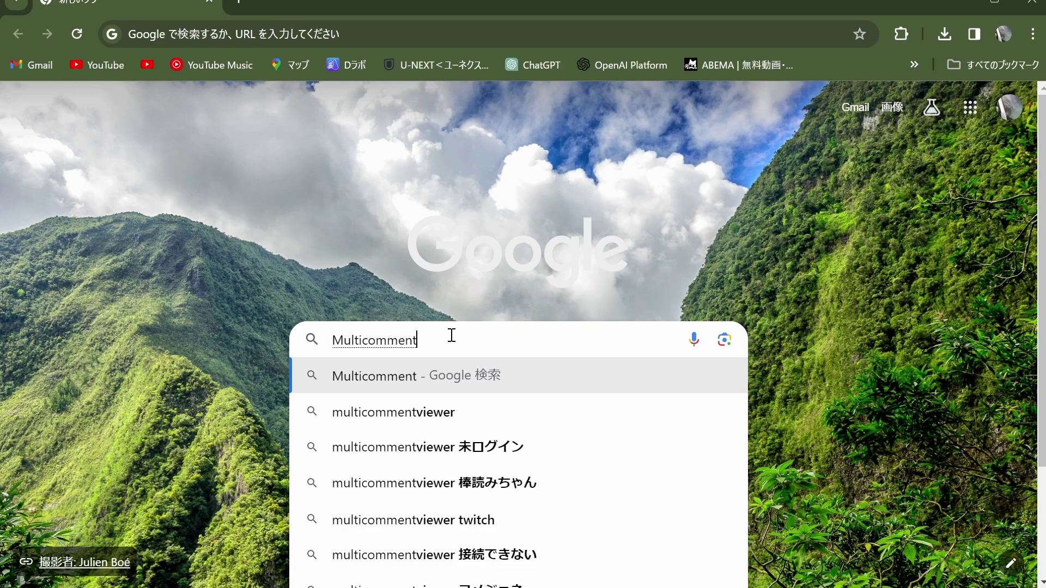
{"action": "type", "text": "viewer"}
{"action": "key", "text": "Return"}
{"action": "key", "text": "Return"}
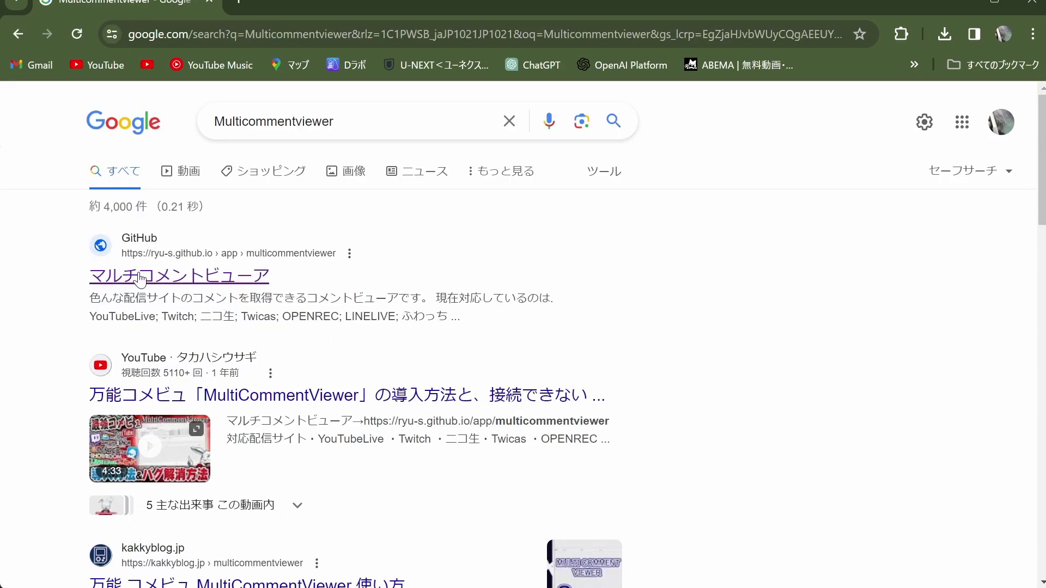
- Open the マルチコメントビューア page on GitHub from the results and download the stable version (安定版) v0.6.34
{"action": "left_click", "coordinate": [195, 281]}
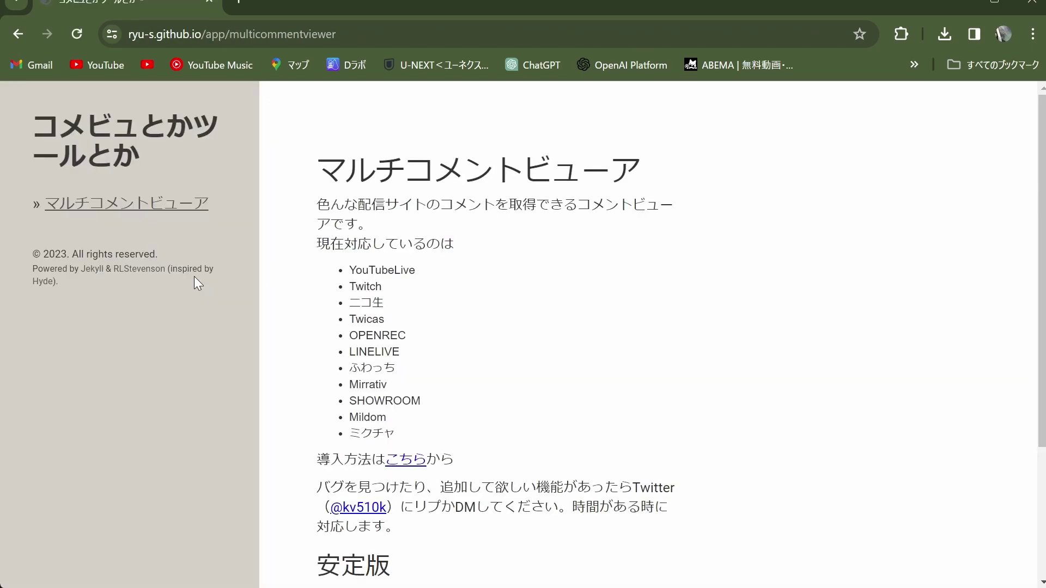
{"action": "scroll", "coordinate": [670, 259], "scroll_direction": "down", "scroll_amount": 3}
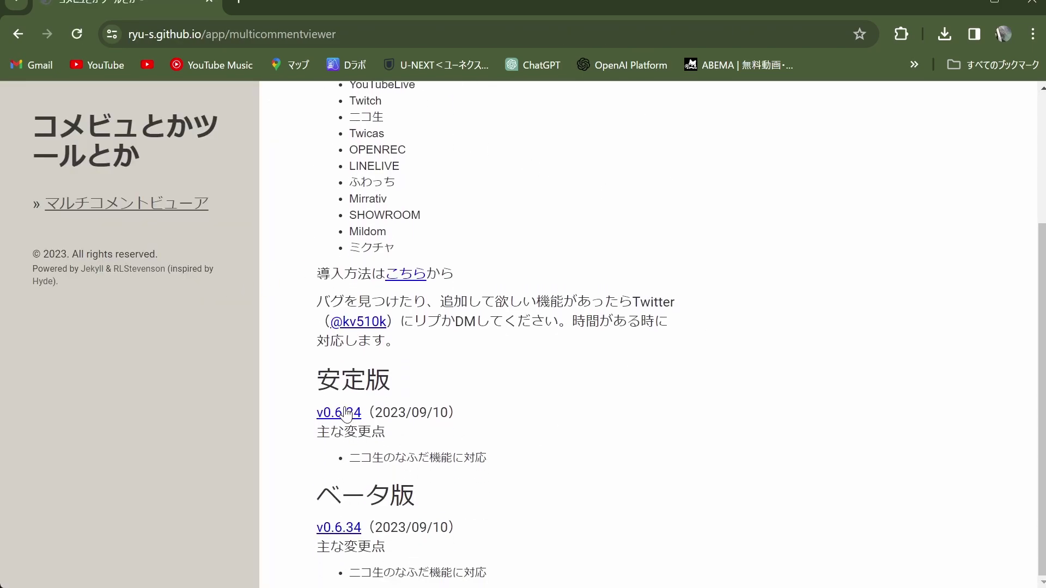
{"action": "left_click", "coordinate": [339, 413]}
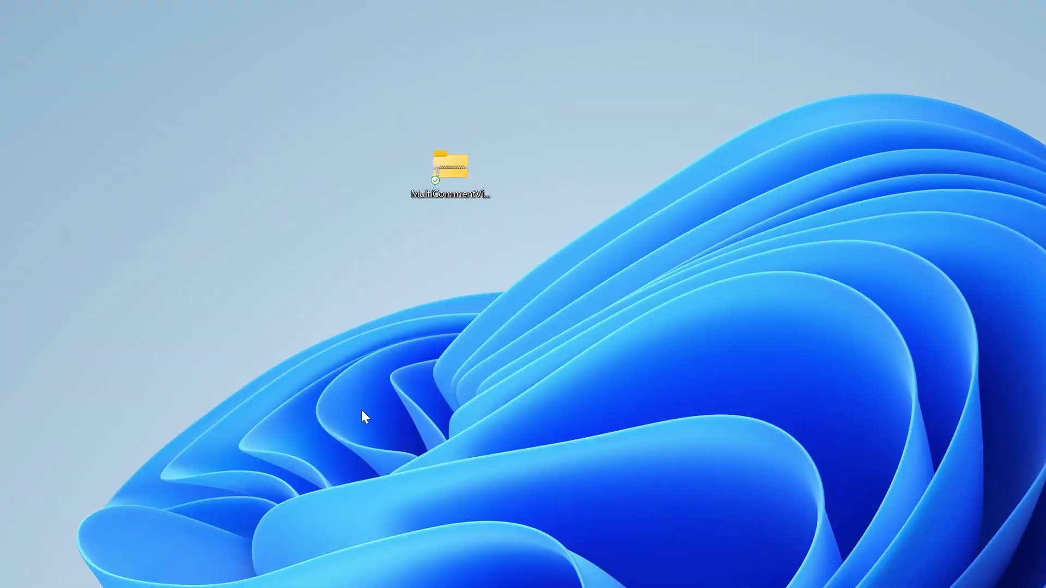
- Extract the downloaded MultiCommentViewer_v0.6.34_stable.zip on the desktop into its default folder
{"action": "left_click", "coordinate": [460, 197]}
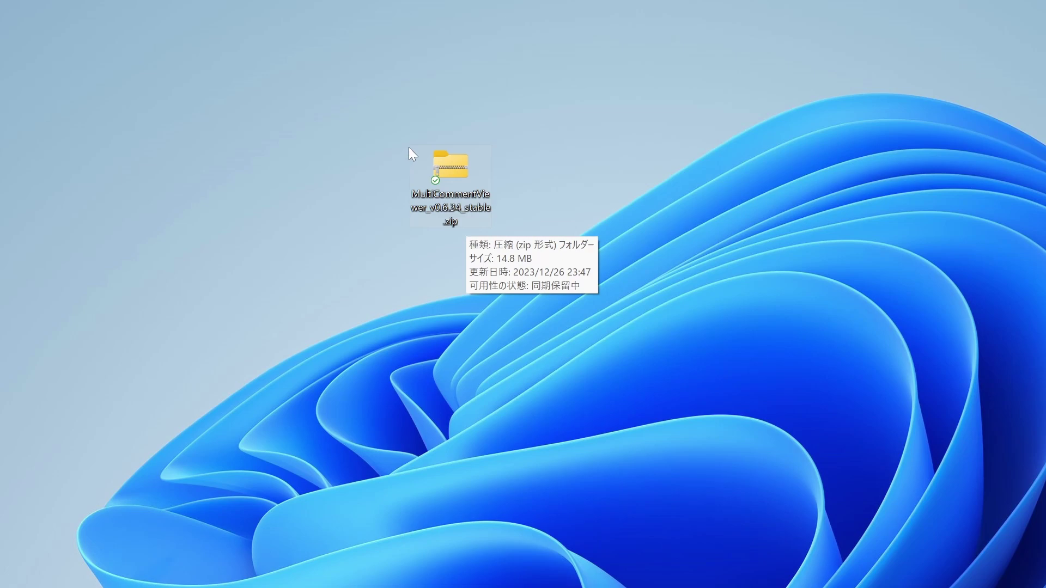
{"action": "right_click", "coordinate": [465, 168]}
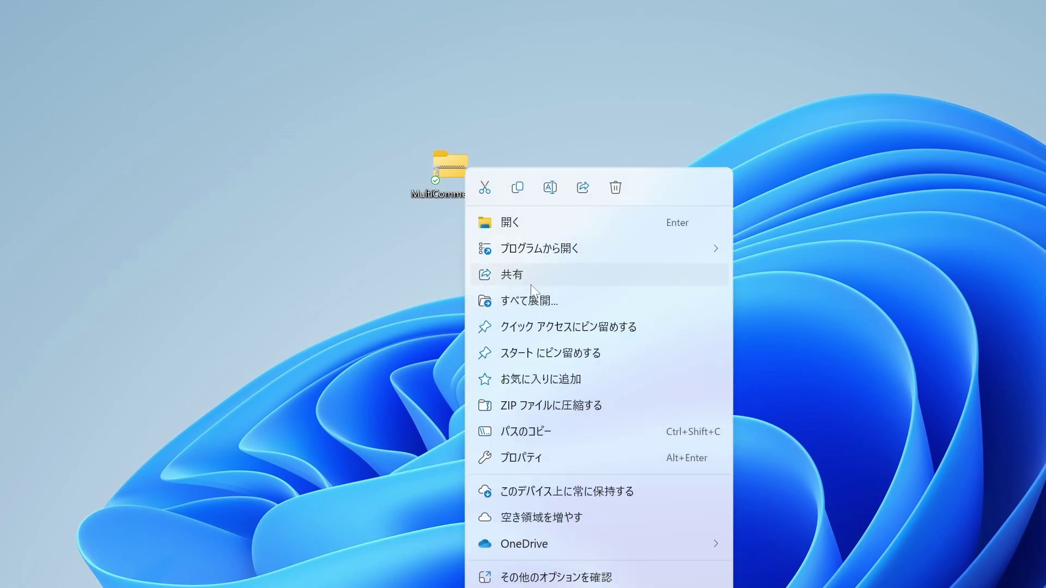
{"action": "left_click", "coordinate": [523, 303]}
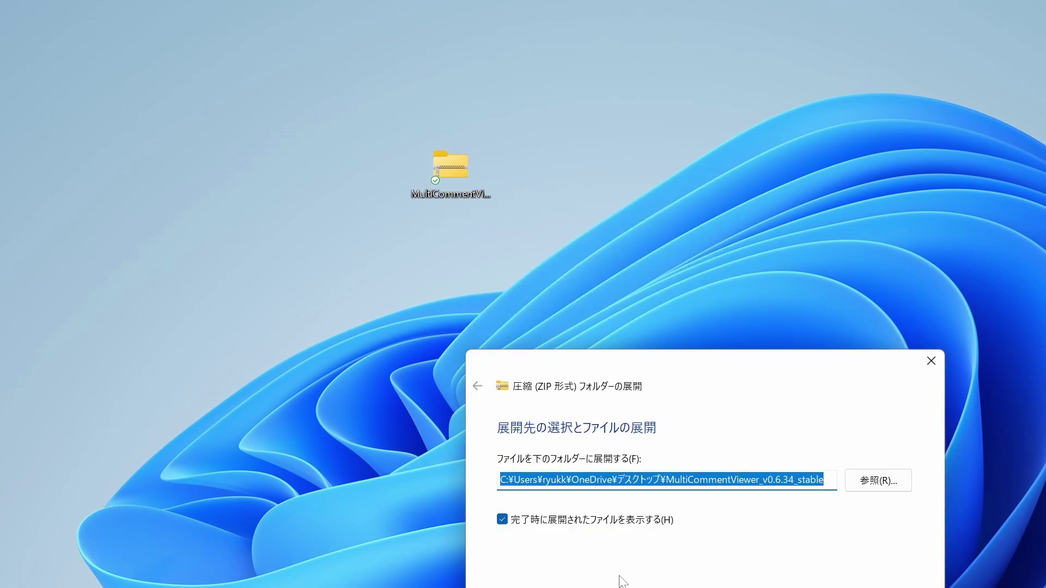
{"action": "key", "text": "Return"}
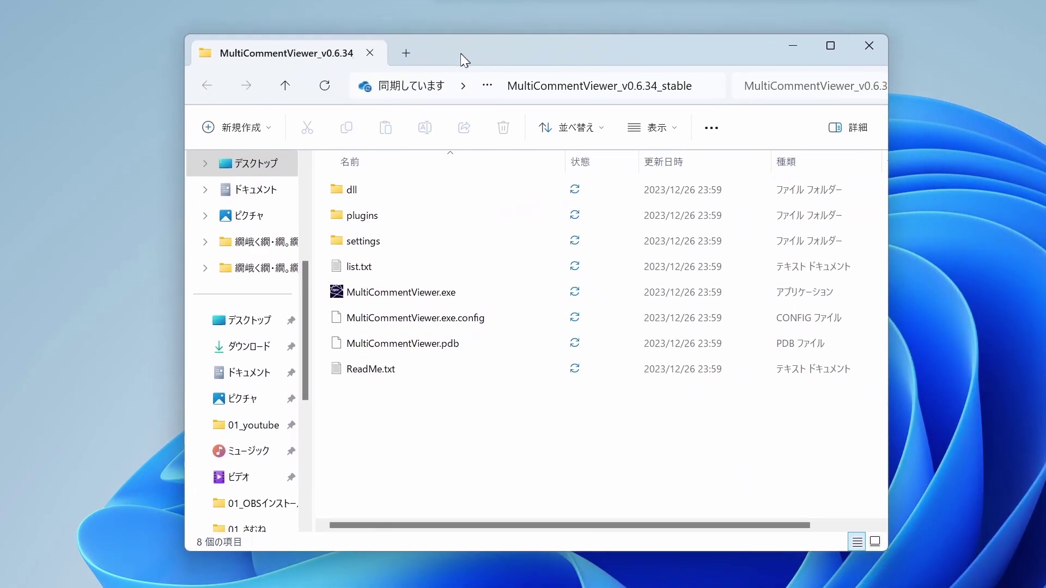
- Launch MultiCommentViewer.exe from the extracted folder and move its window fully into view
{"action": "left_click_drag", "start_coordinate": [462, 59], "coordinate": [433, 55]}
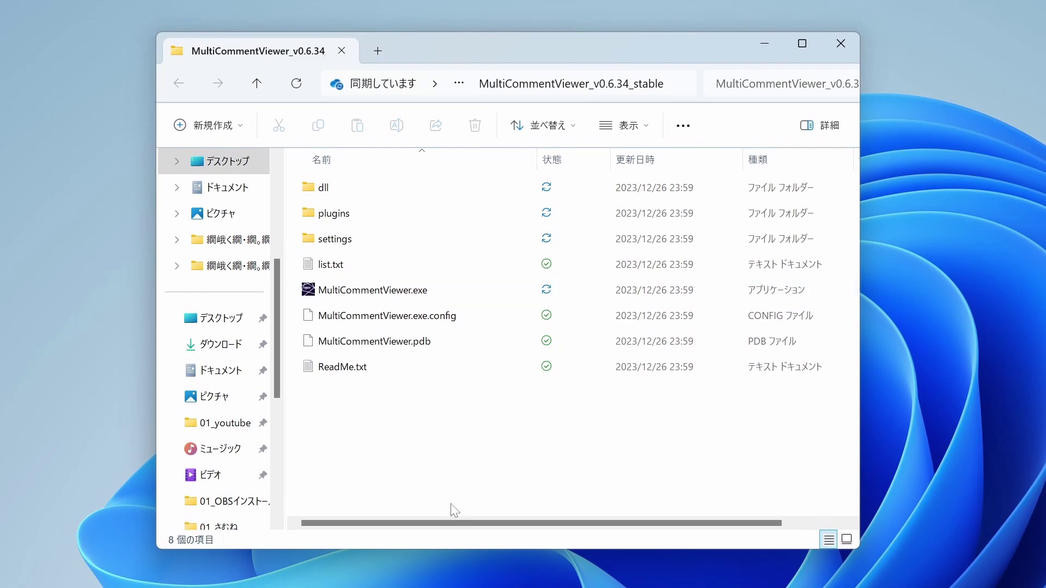
{"action": "left_click", "coordinate": [425, 290]}
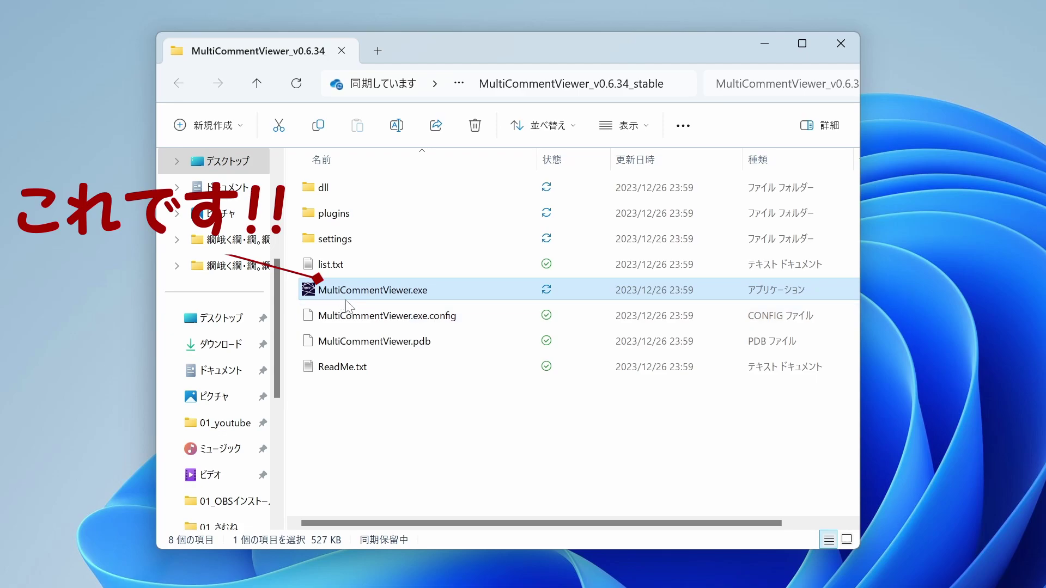
{"action": "double_click", "coordinate": [386, 291]}
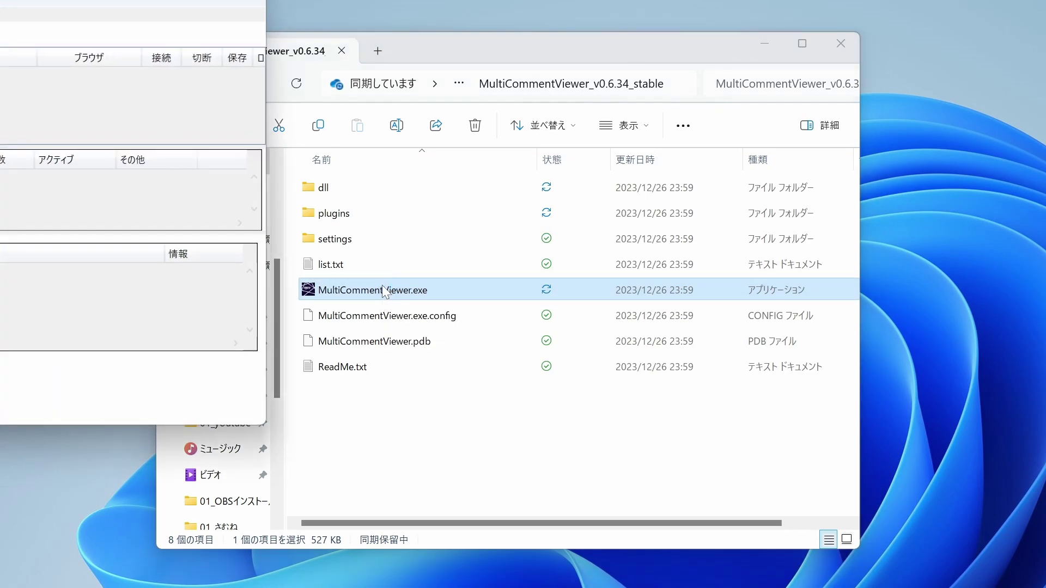
{"action": "left_click_drag", "start_coordinate": [37, 1], "coordinate": [593, 107]}
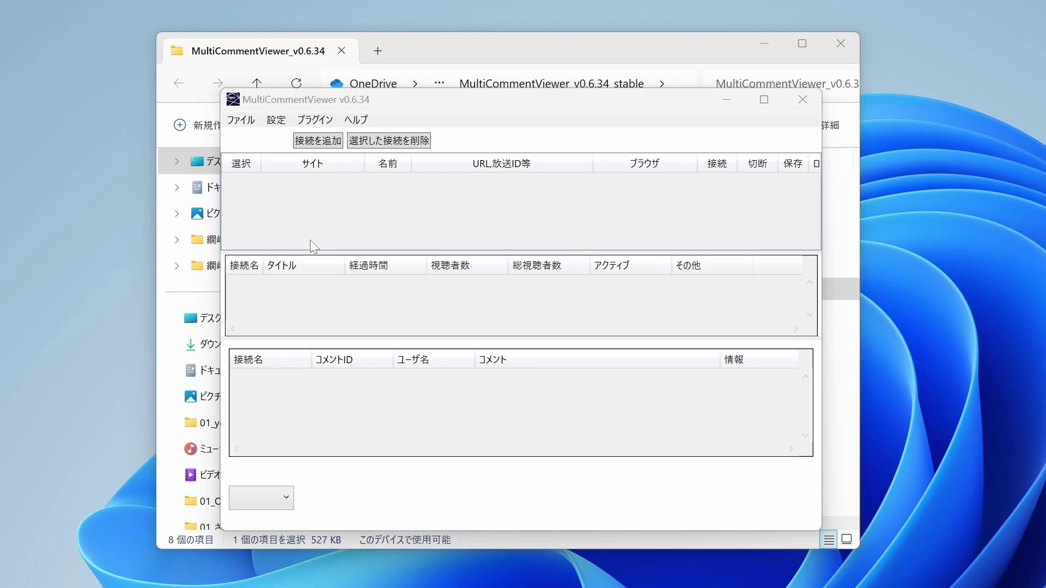
{"action": "left_click", "coordinate": [318, 142]}
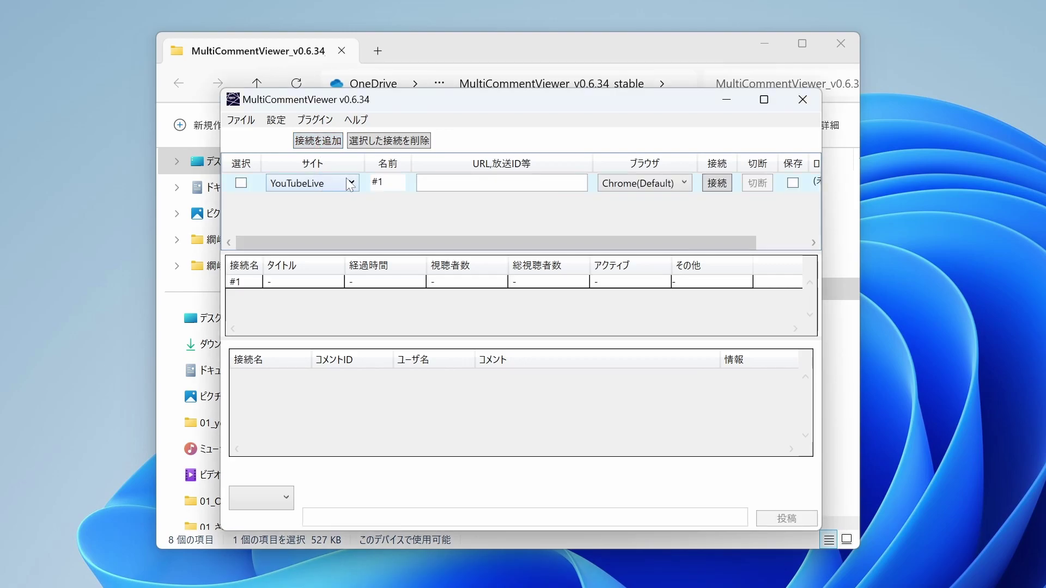
{"action": "left_click", "coordinate": [353, 184]}
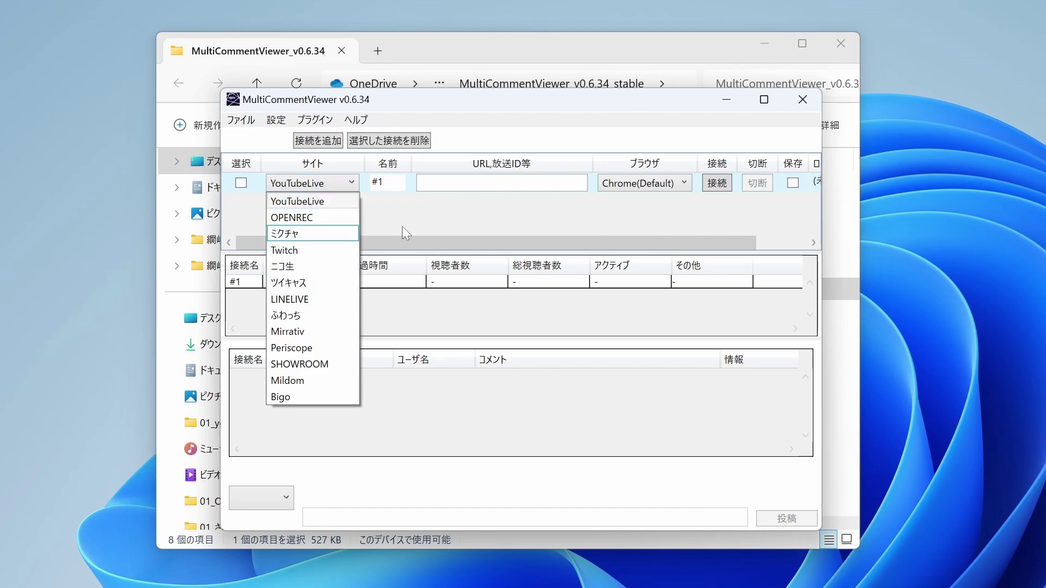
{"action": "left_click", "coordinate": [328, 256]}
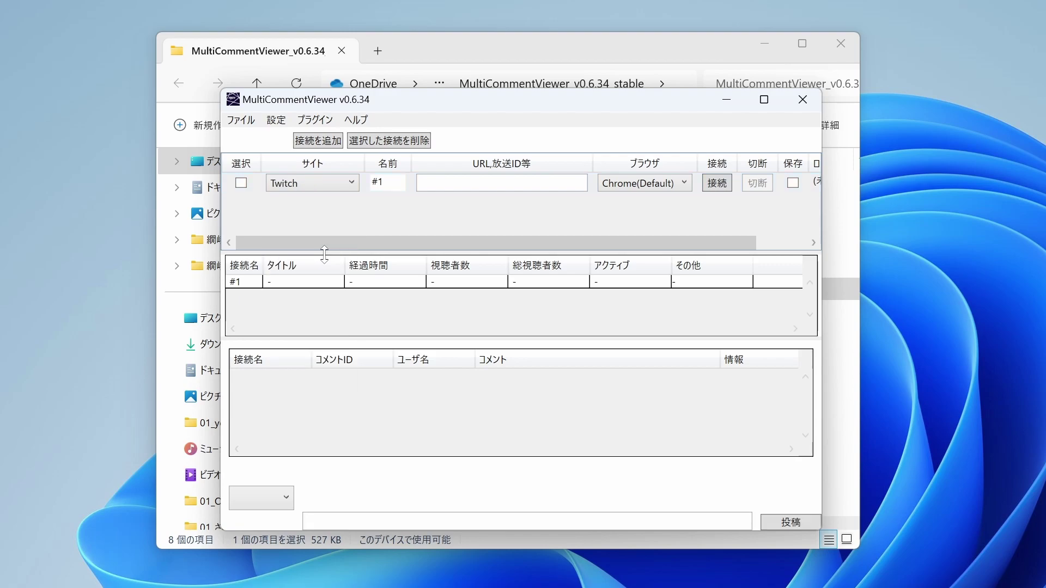
{"action": "left_click", "coordinate": [494, 185]}
{"action": "left_click_drag", "start_coordinate": [654, 243], "coordinate": [610, 229]}
{"action": "type", "text": "https://www.twitch.tv/magytto"}
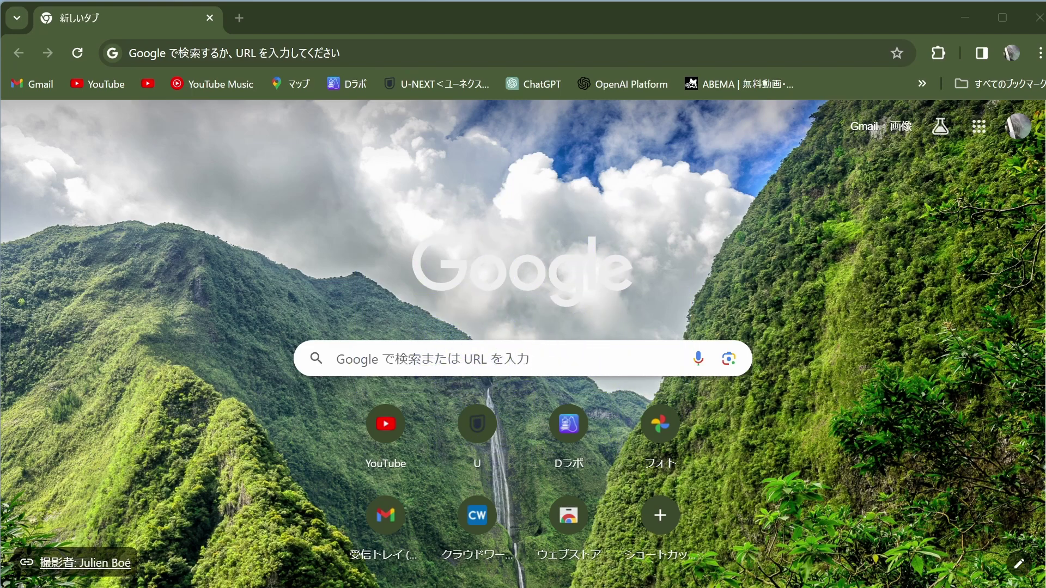
- Switch to Chrome and search Google for 棒読みちゃん
{"action": "left_click", "coordinate": [337, 358]}
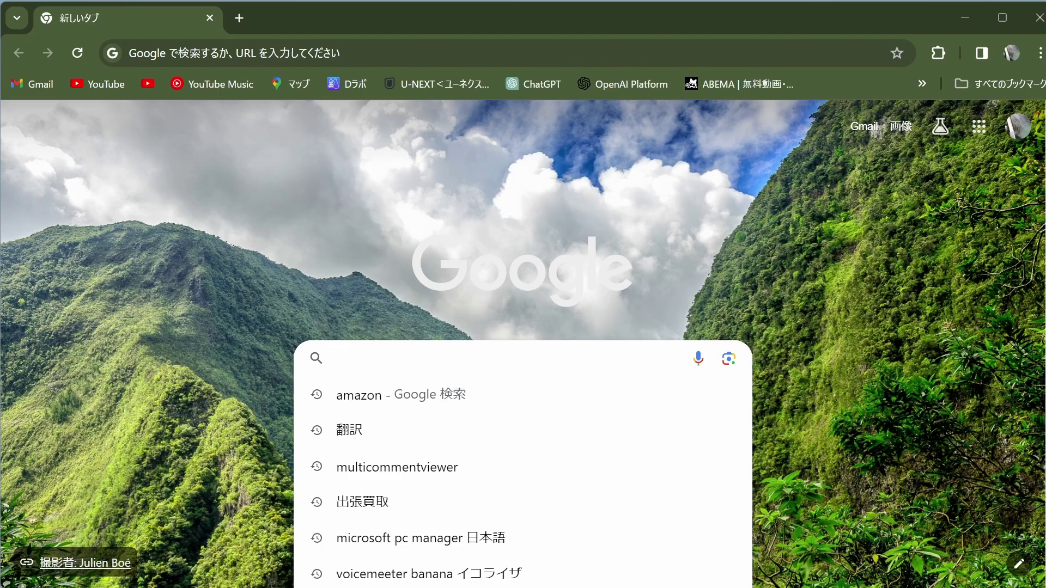
{"action": "type", "text": "bouyomichan"}
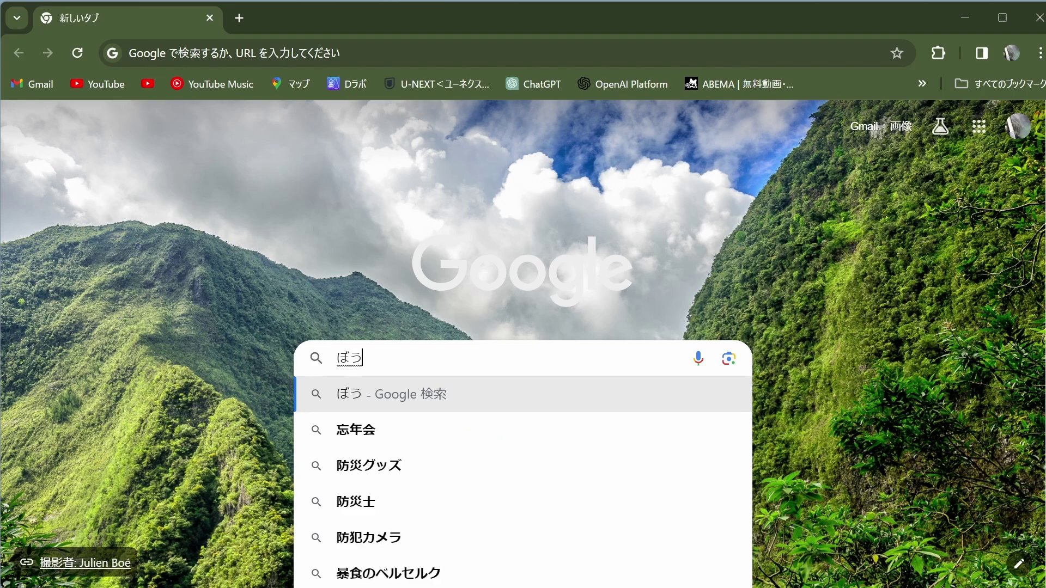
{"action": "key", "text": "space"}
{"action": "key", "text": "Return"}
{"action": "key", "text": "Return"}
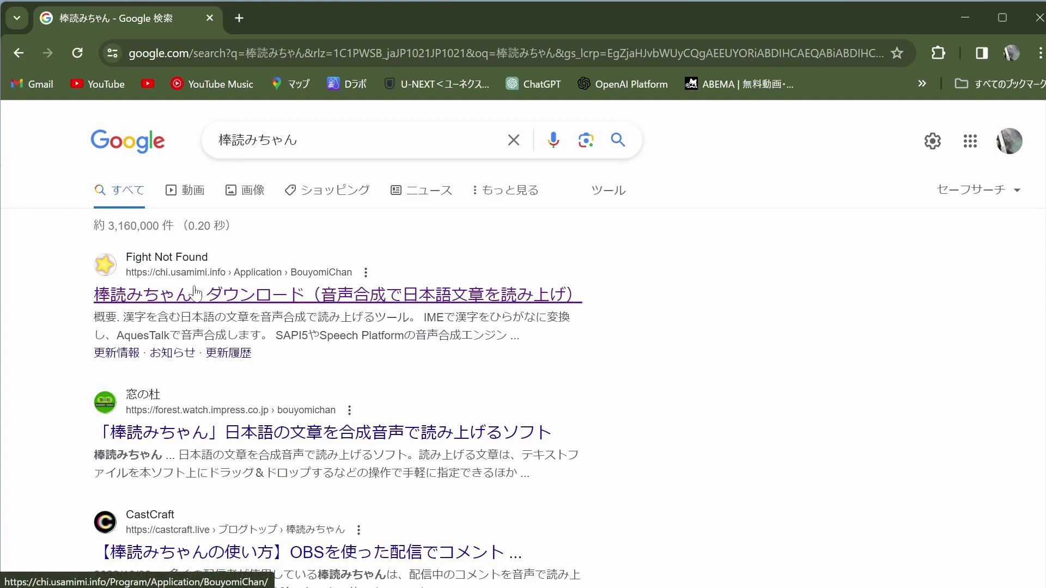
- Open the 棒読みちゃん download page and follow the download link for the beta version Ver0.1.11.0 β21
{"action": "left_click", "coordinate": [368, 297]}
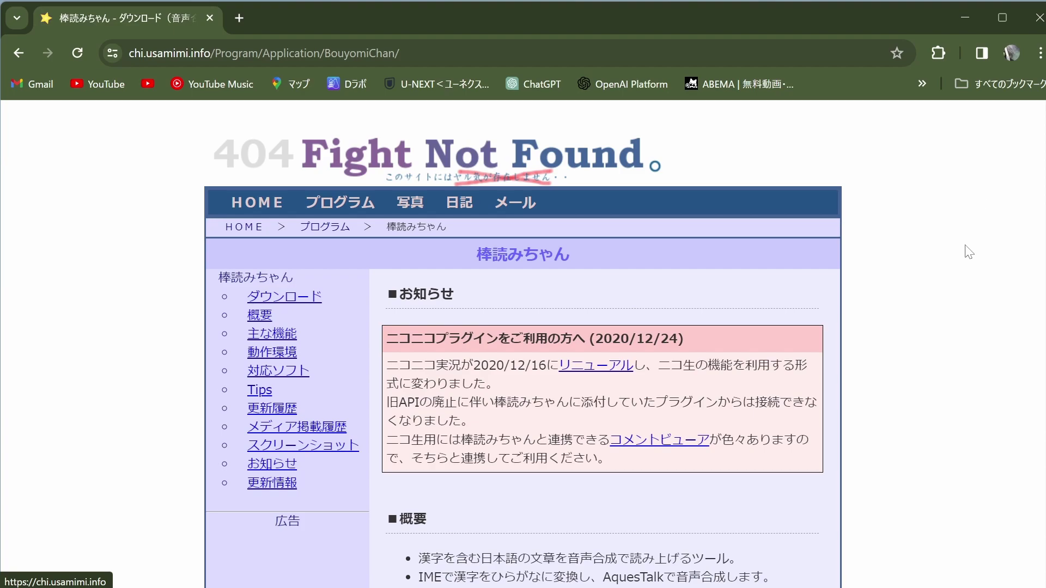
{"action": "scroll", "coordinate": [945, 327], "scroll_direction": "down", "scroll_amount": 1}
{"action": "scroll", "coordinate": [942, 300], "scroll_direction": "down", "scroll_amount": 12}
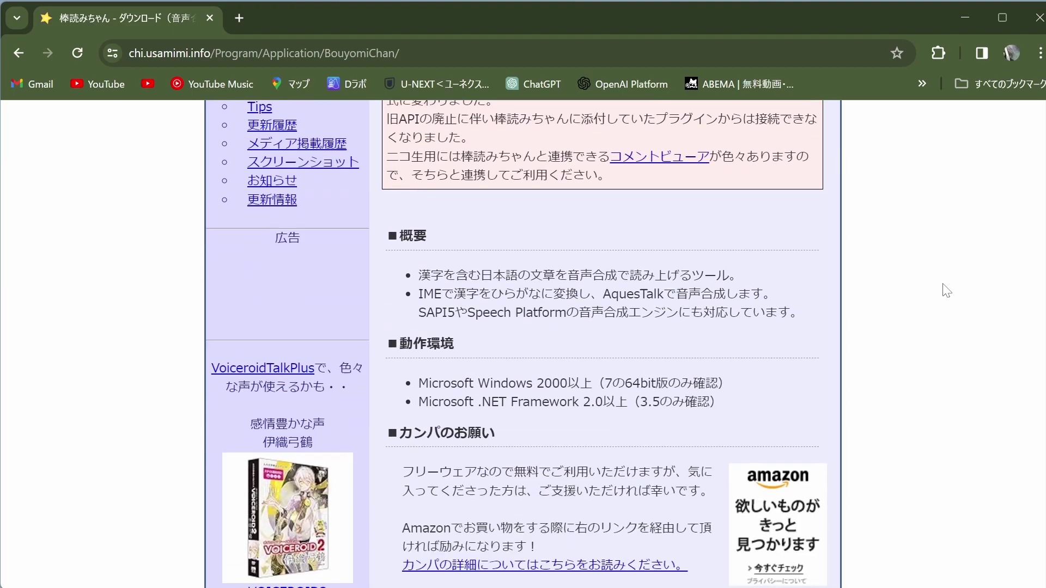
{"action": "scroll", "coordinate": [946, 290], "scroll_direction": "down", "scroll_amount": 4}
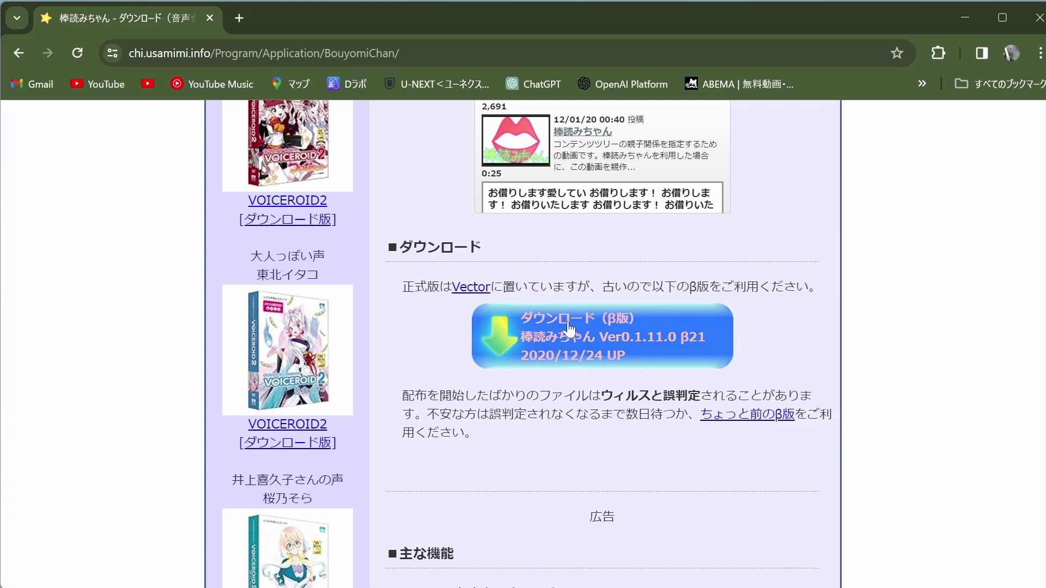
{"action": "left_click", "coordinate": [523, 340]}
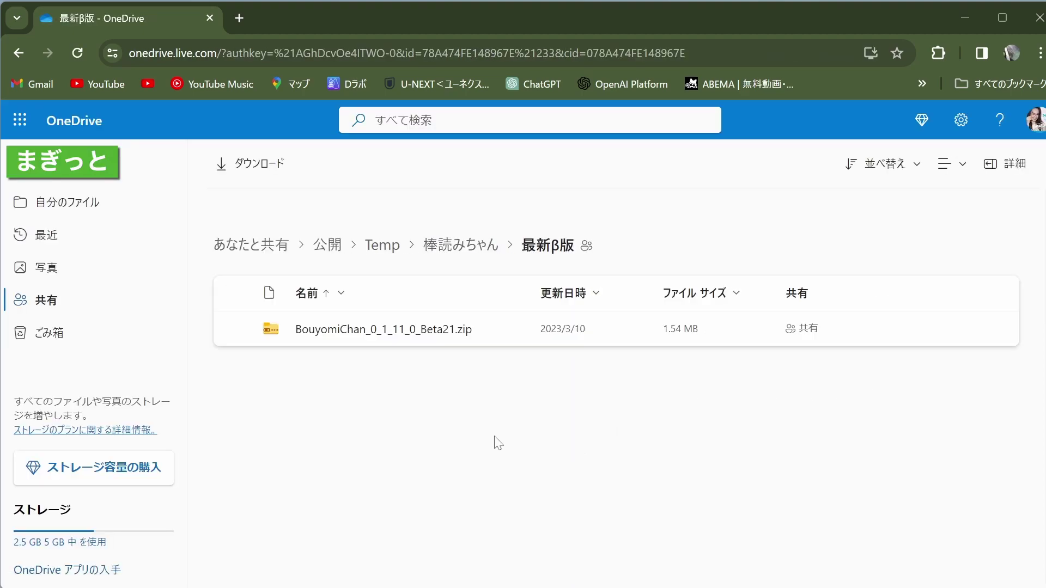
- Download BouyomiChan_0_1_11_0_Beta21.zip from the shared OneDrive folder
{"action": "left_click", "coordinate": [233, 329]}
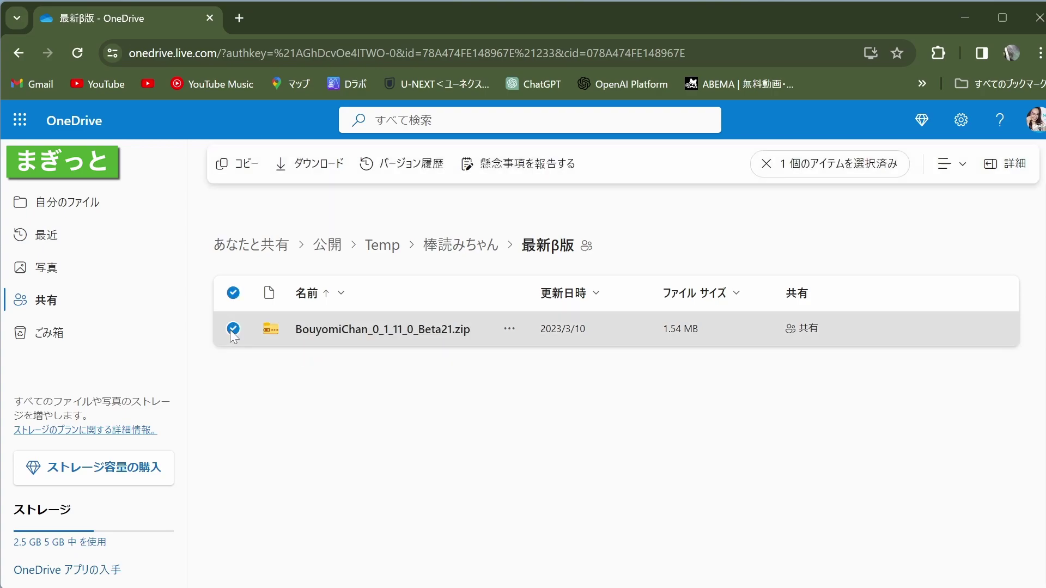
{"action": "right_click", "coordinate": [513, 330]}
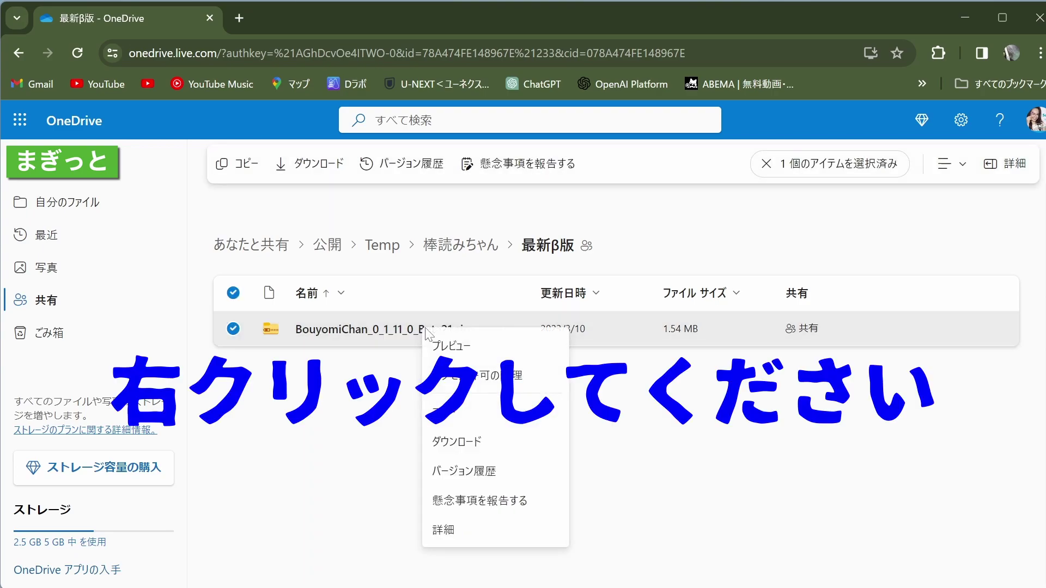
{"action": "left_click", "coordinate": [491, 441]}
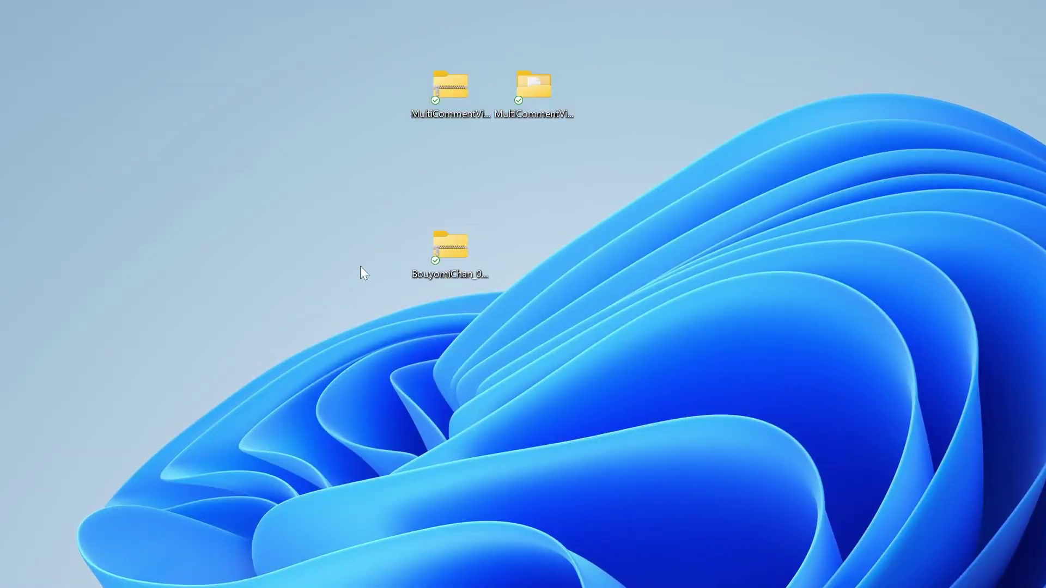
- Extract BouyomiChan_0_1_11_0_Beta21.zip on the desktop into its default folder
{"action": "left_click_drag", "start_coordinate": [393, 201], "coordinate": [489, 299]}
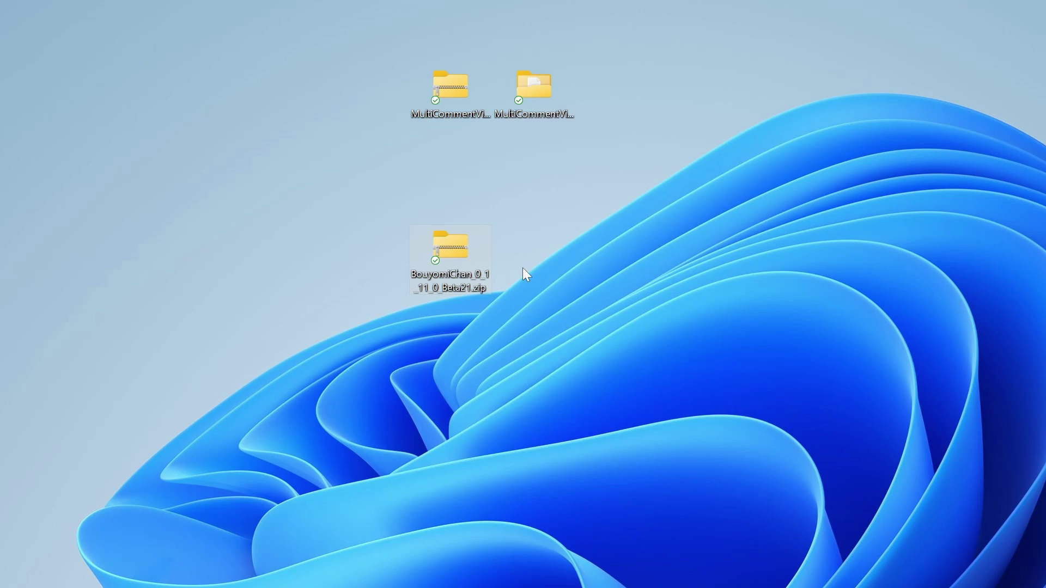
{"action": "right_click", "coordinate": [449, 249]}
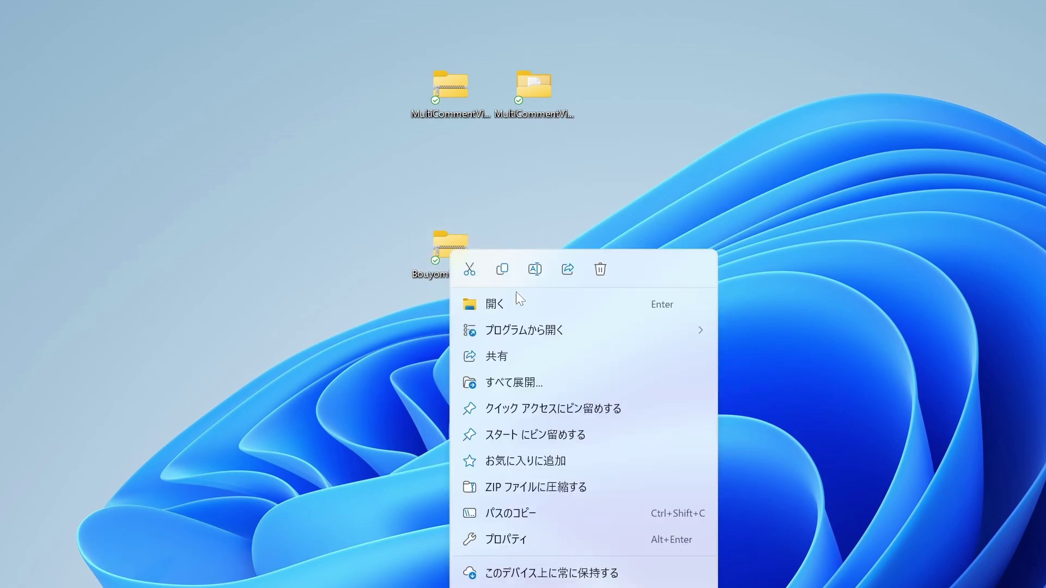
{"action": "left_click", "coordinate": [570, 387]}
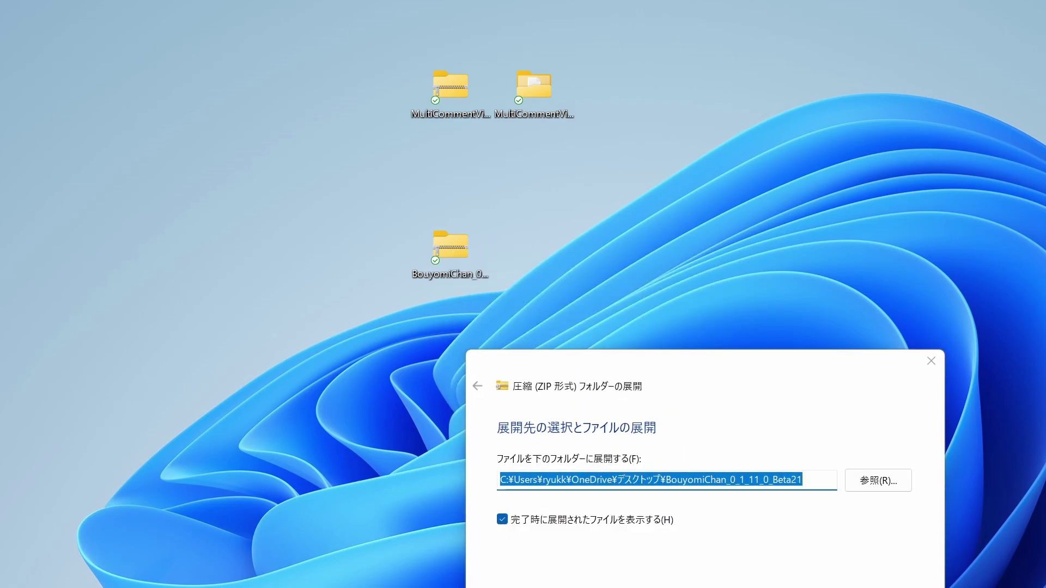
{"action": "key", "text": "Return"}
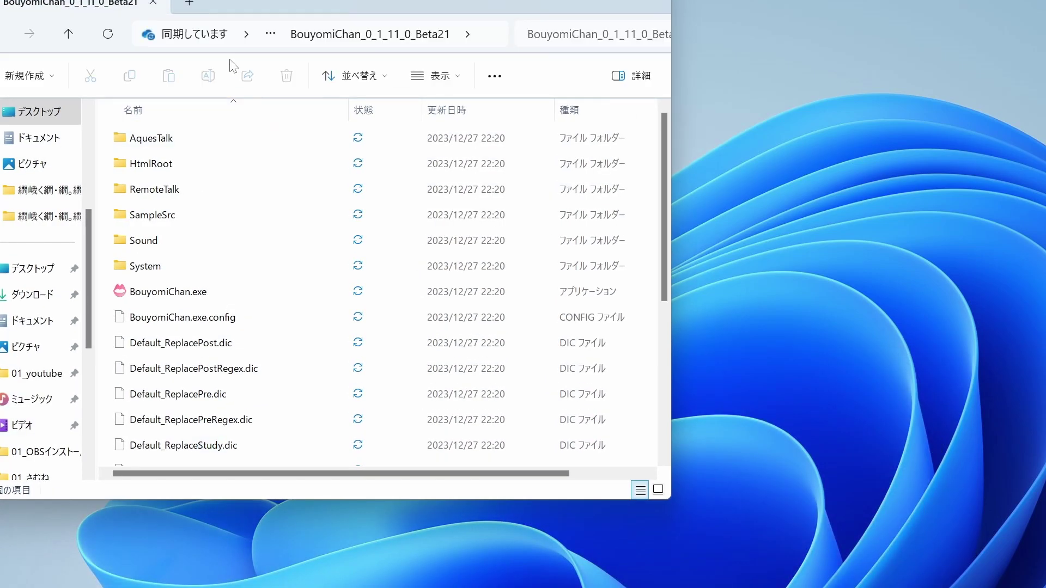
- Bring the extracted folder's window fully into view and launch BouyomiChan.exe from it
{"action": "left_click_drag", "start_coordinate": [229, 1], "coordinate": [462, 51]}
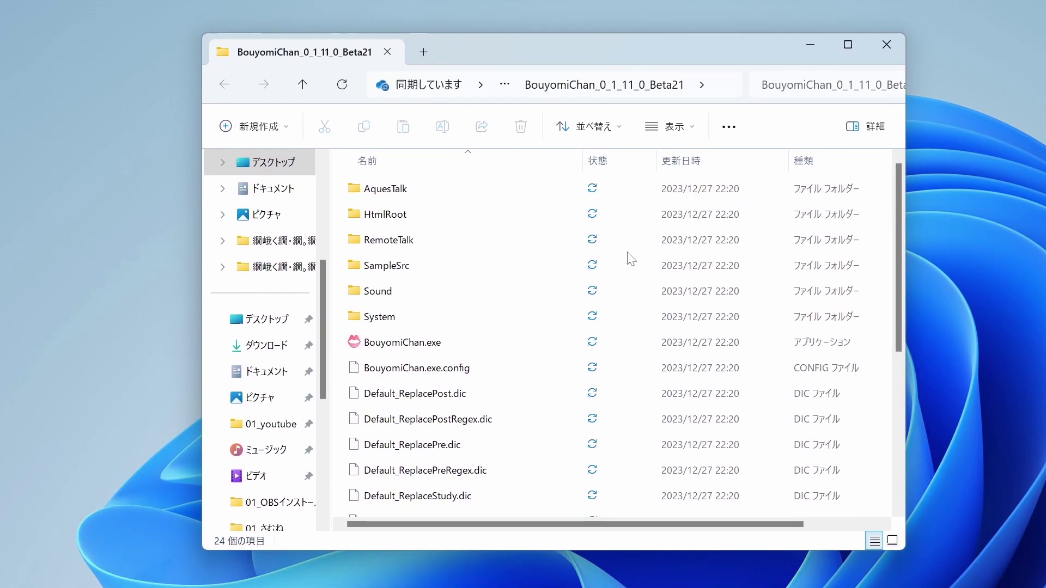
{"action": "left_click", "coordinate": [404, 348]}
{"action": "mouse_move", "coordinate": [405, 349]}
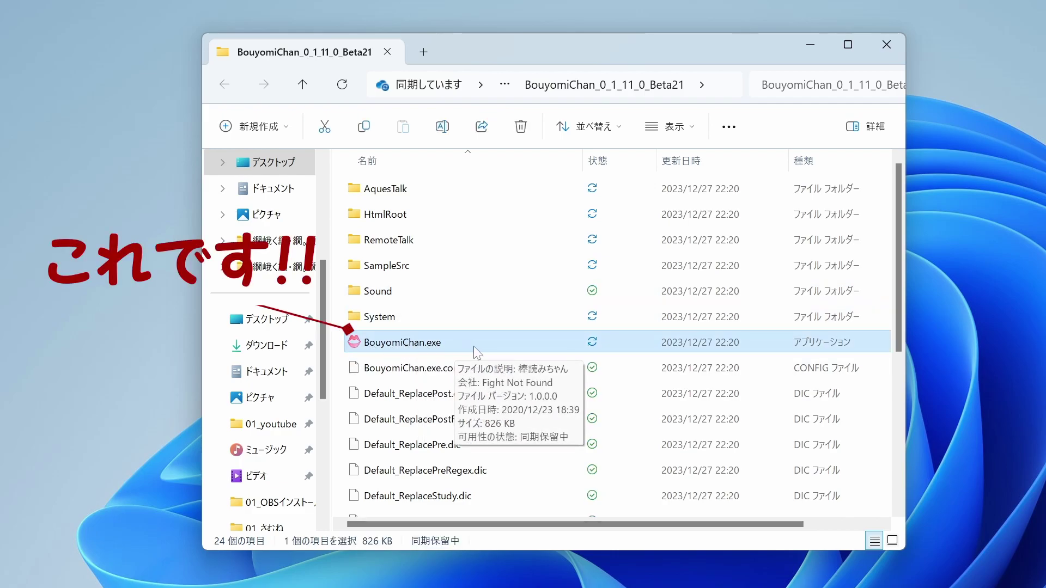
{"action": "double_click", "coordinate": [414, 345]}
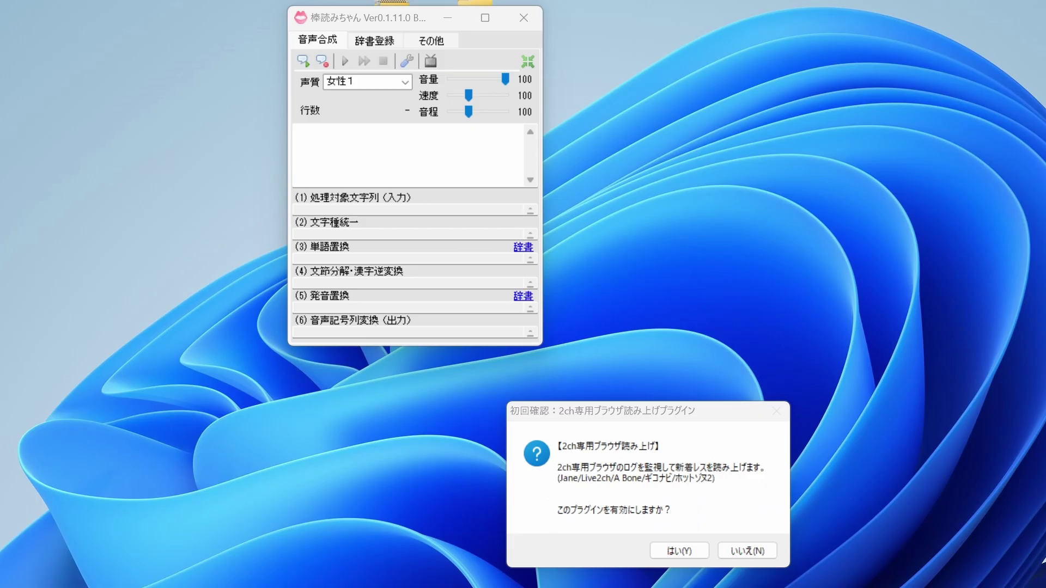
- Decline enabling the 2ch browser reading, clipboard monitoring and Twitter reading plugins
{"action": "left_click", "coordinate": [612, 407]}
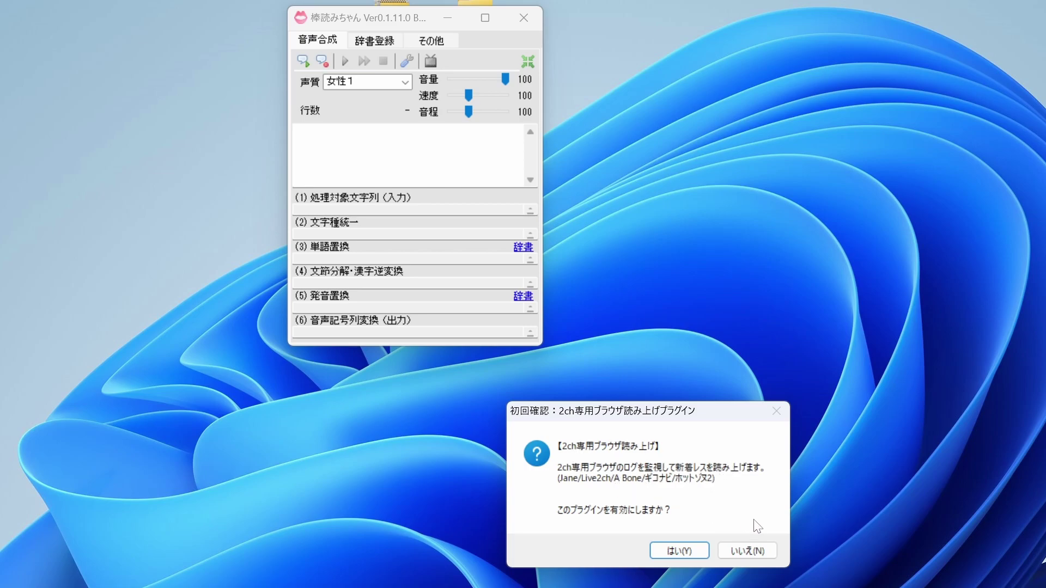
{"action": "left_click", "coordinate": [759, 551]}
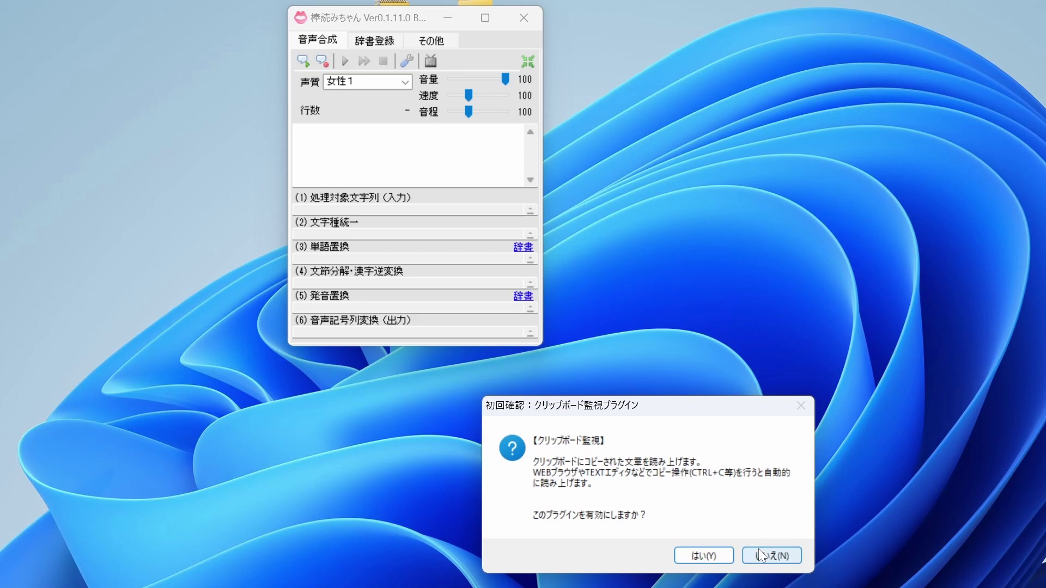
{"action": "left_click", "coordinate": [791, 563]}
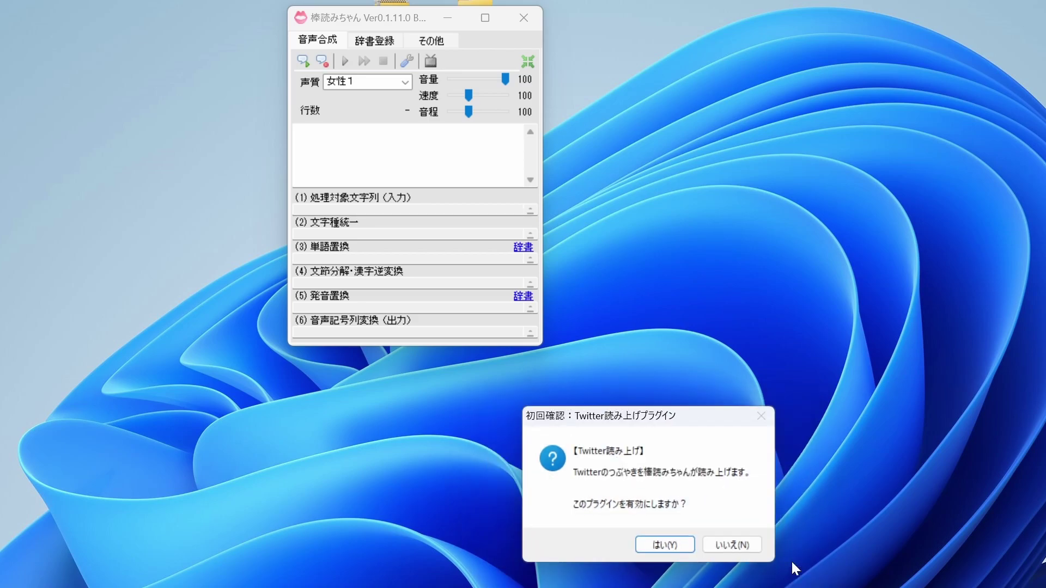
{"action": "left_click", "coordinate": [732, 545]}
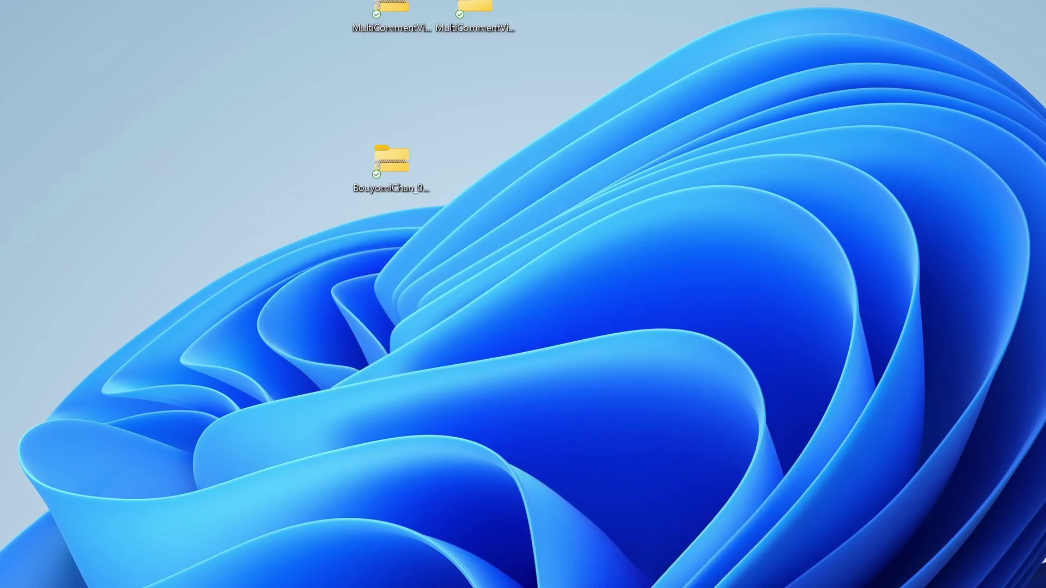
- Switch to MultiCommentViewer and open the settings of its 棒読みちゃん連携 plugin
{"action": "left_click_drag", "start_coordinate": [463, 157], "coordinate": [639, 189]}
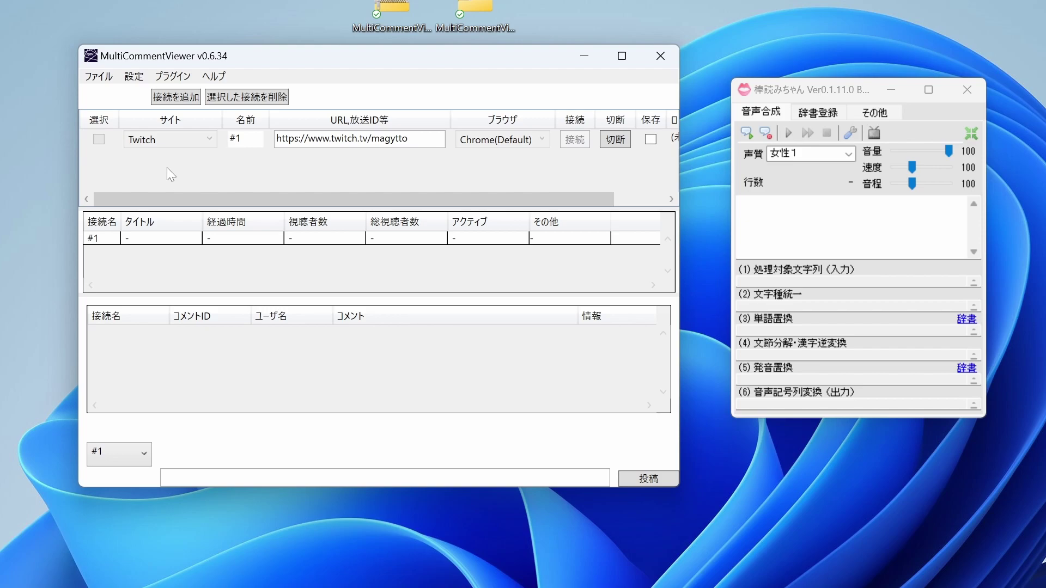
{"action": "left_click", "coordinate": [135, 81]}
{"action": "mouse_move", "coordinate": [172, 74]}
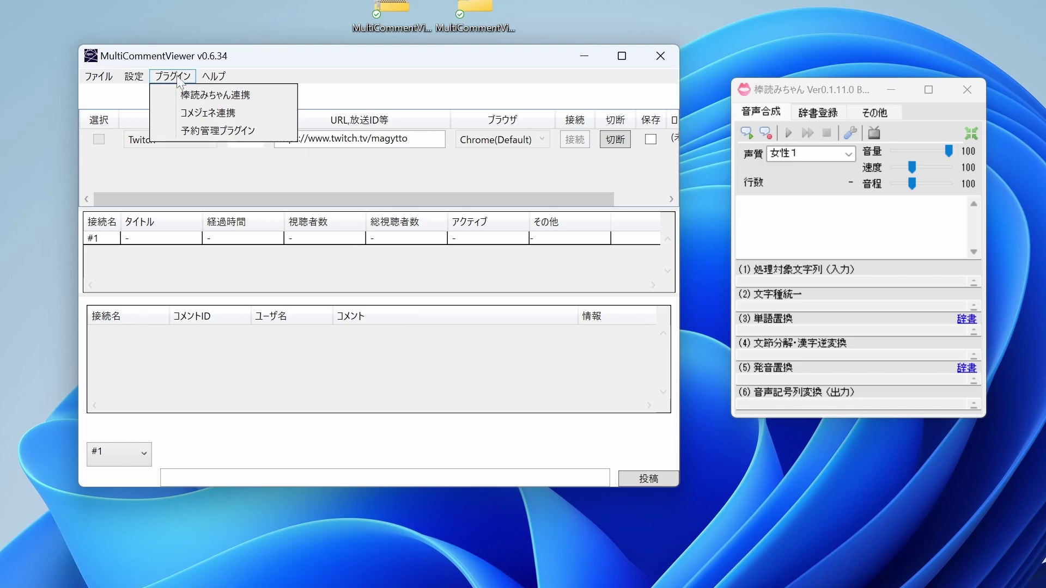
{"action": "left_click", "coordinate": [179, 81]}
{"action": "left_click", "coordinate": [179, 81]}
{"action": "left_click", "coordinate": [201, 95]}
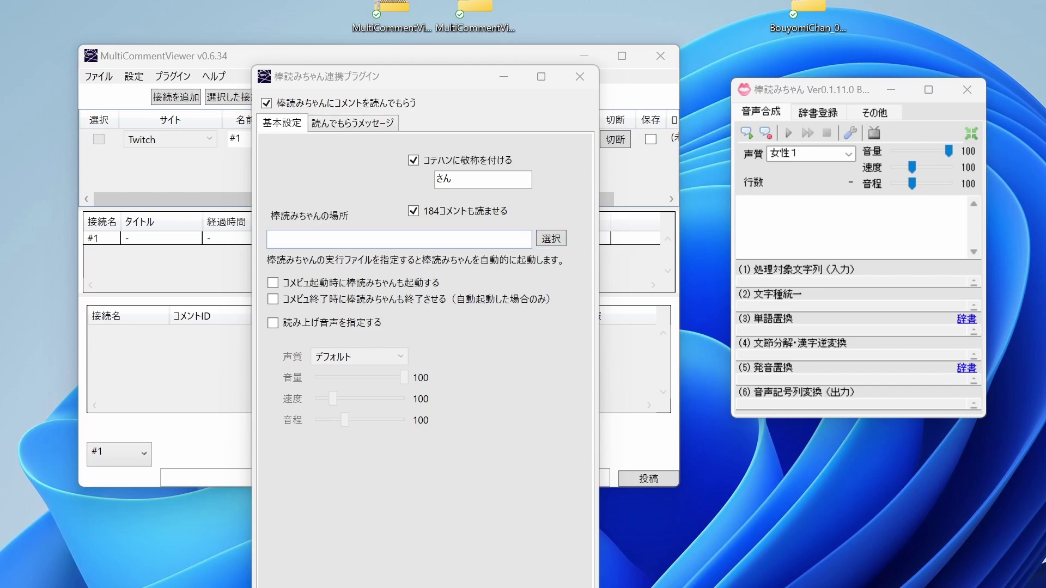
- Start choosing the executable for 棒読みちゃんの場所 and go up to the デスクトップ folder in the file dialog
{"action": "left_click", "coordinate": [270, 239]}
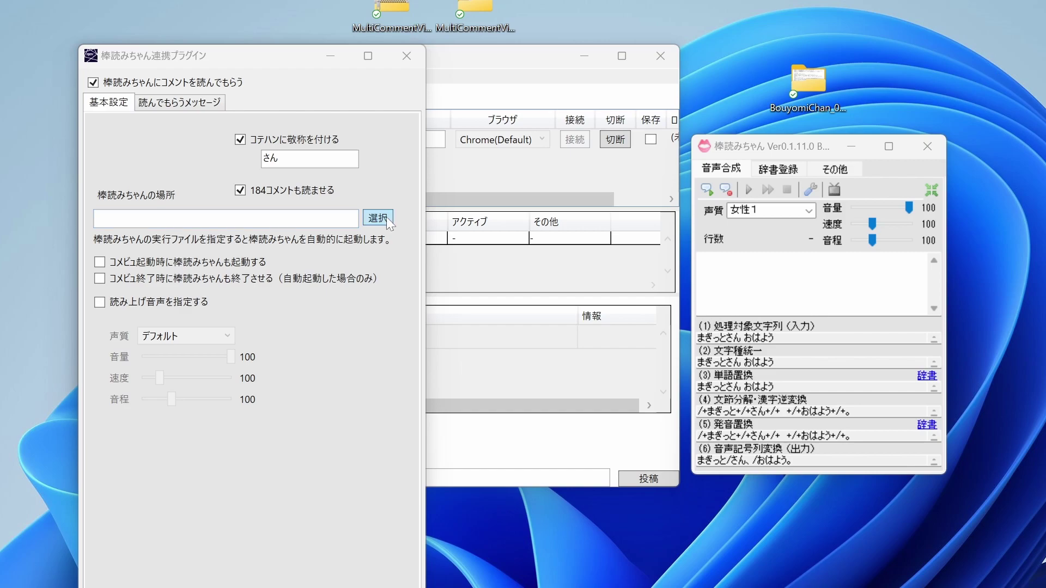
{"action": "left_click", "coordinate": [377, 217]}
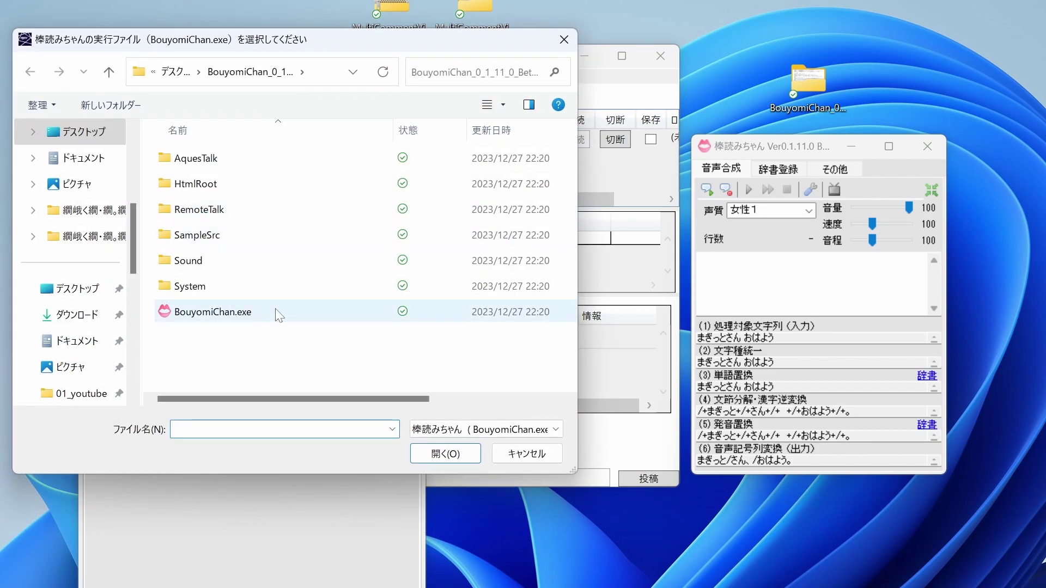
{"action": "left_click", "coordinate": [173, 72]}
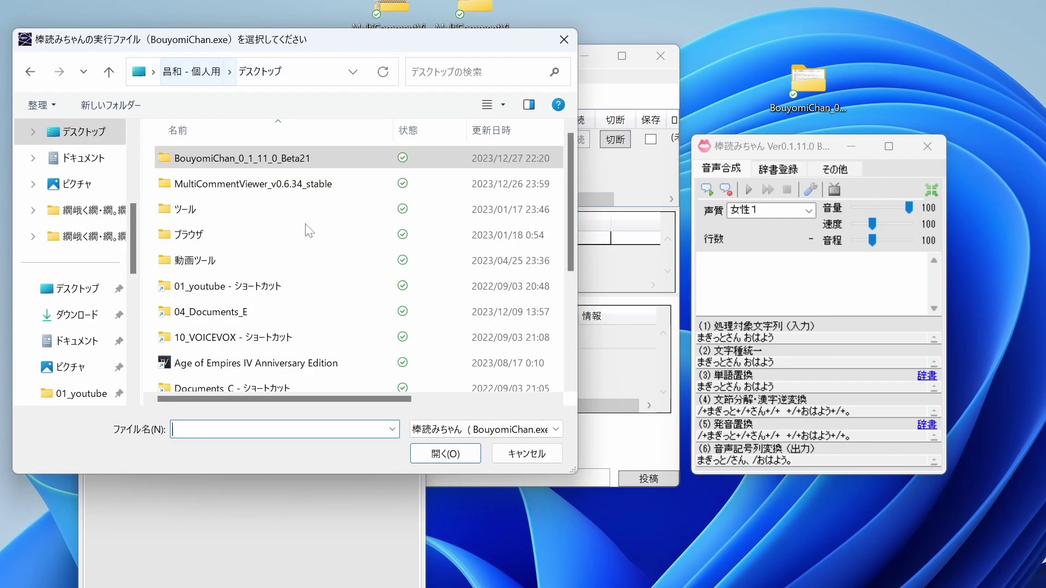
- Open the extracted BouyomiChan folder from the desktop, fit its window beside the file dialog and copy its folder path
{"action": "left_click", "coordinate": [783, 145]}
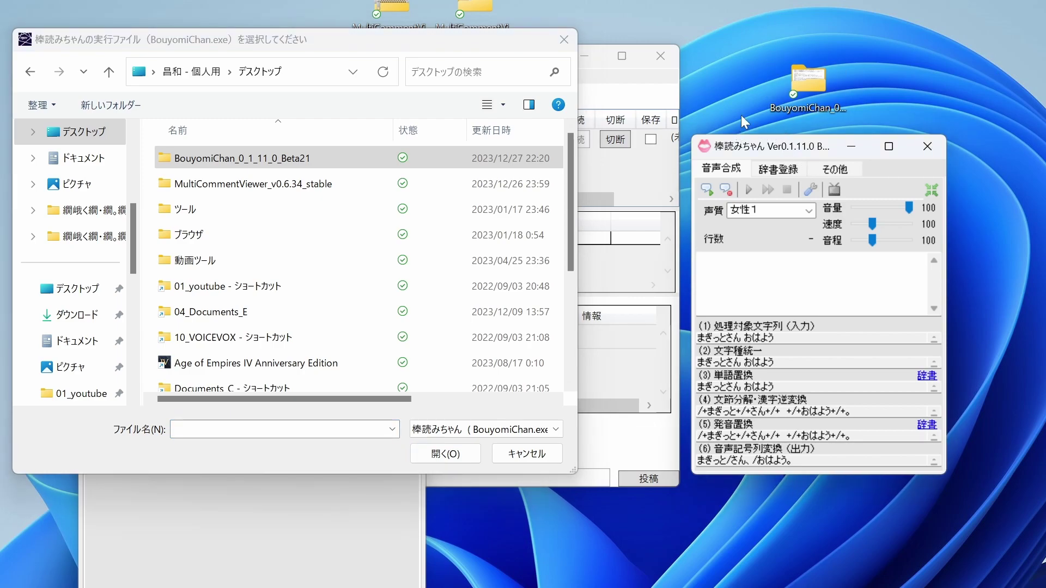
{"action": "left_click", "coordinate": [812, 82]}
{"action": "double_click", "coordinate": [811, 82]}
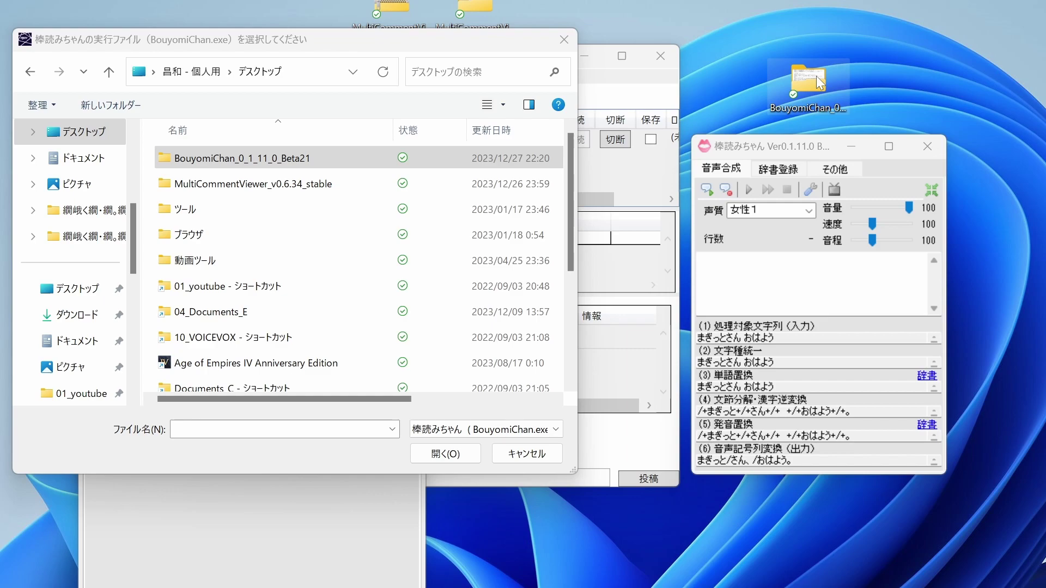
{"action": "left_click_drag", "start_coordinate": [229, 227], "coordinate": [894, 48]}
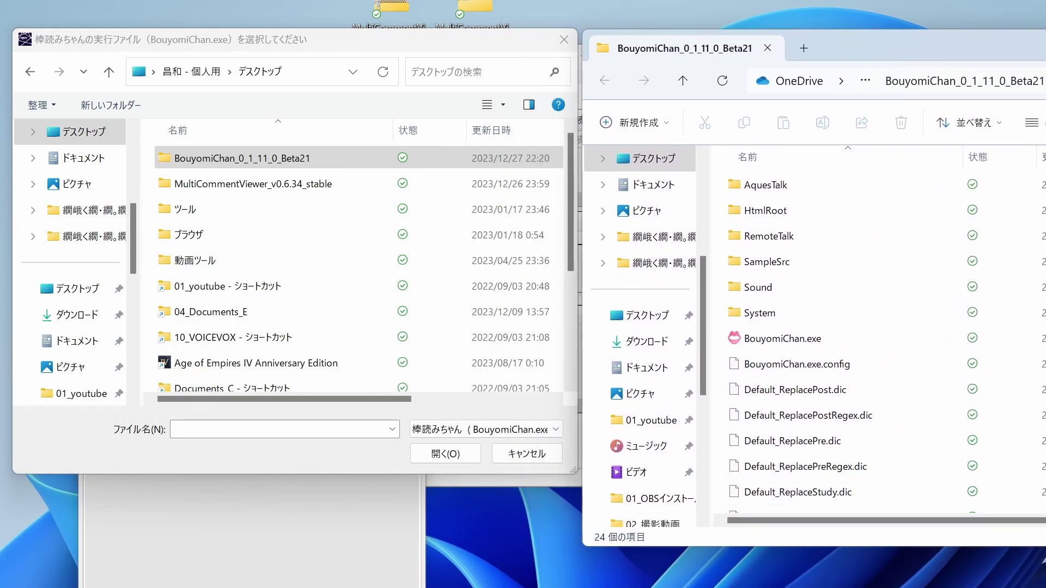
{"action": "left_click_drag", "start_coordinate": [817, 545], "coordinate": [817, 472]}
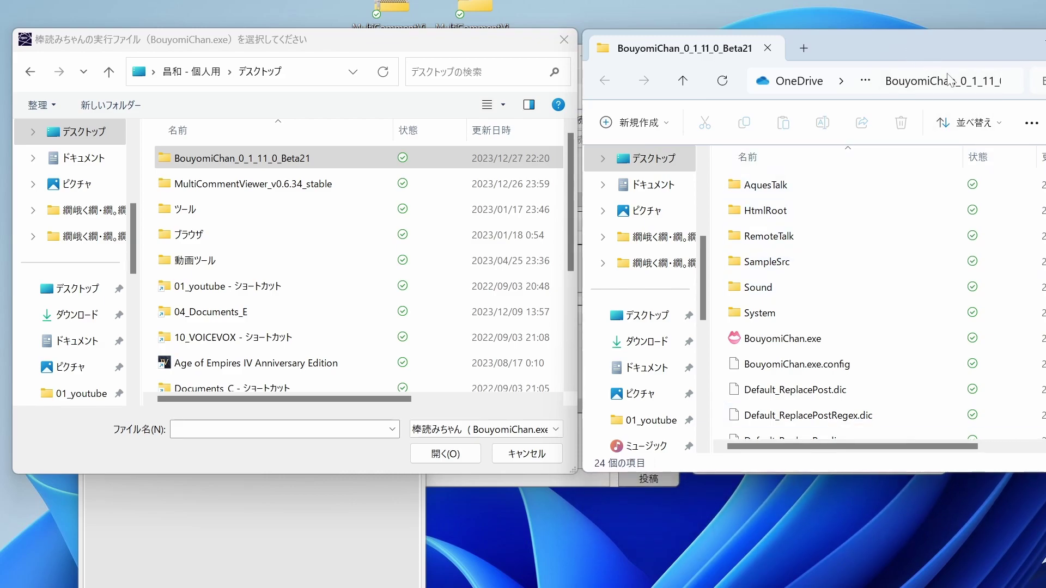
{"action": "left_click", "coordinate": [1003, 87]}
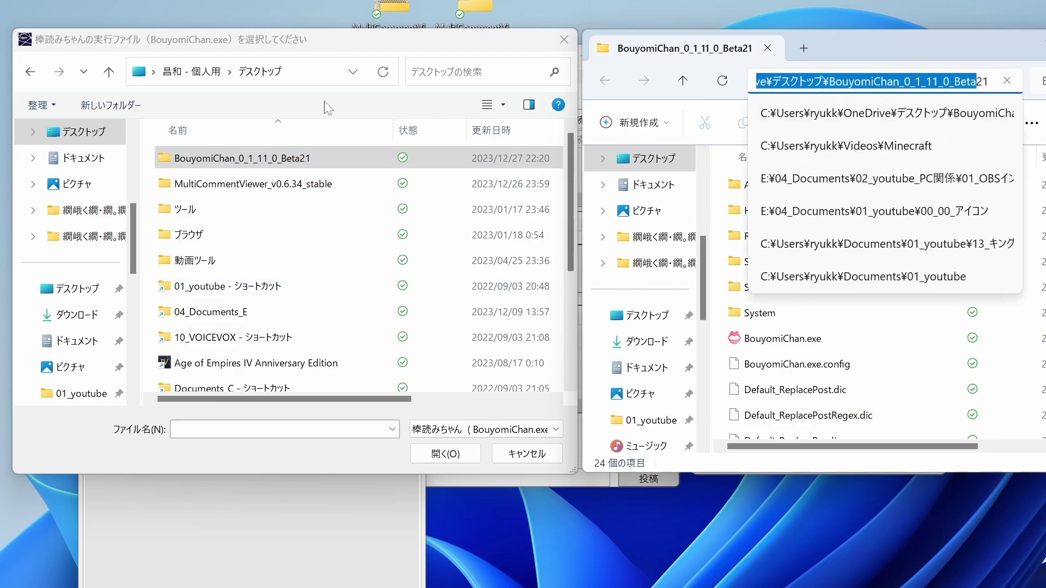
- Paste the copied folder path into the file dialog and choose BouyomiChan.exe as the 棒読みちゃん location
{"action": "left_click", "coordinate": [308, 34]}
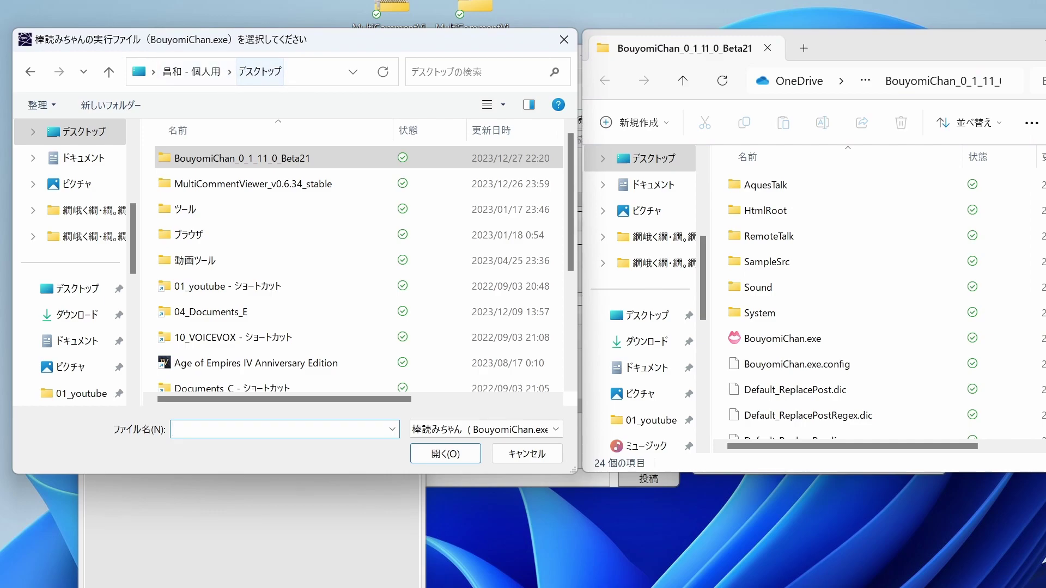
{"action": "left_click", "coordinate": [303, 77]}
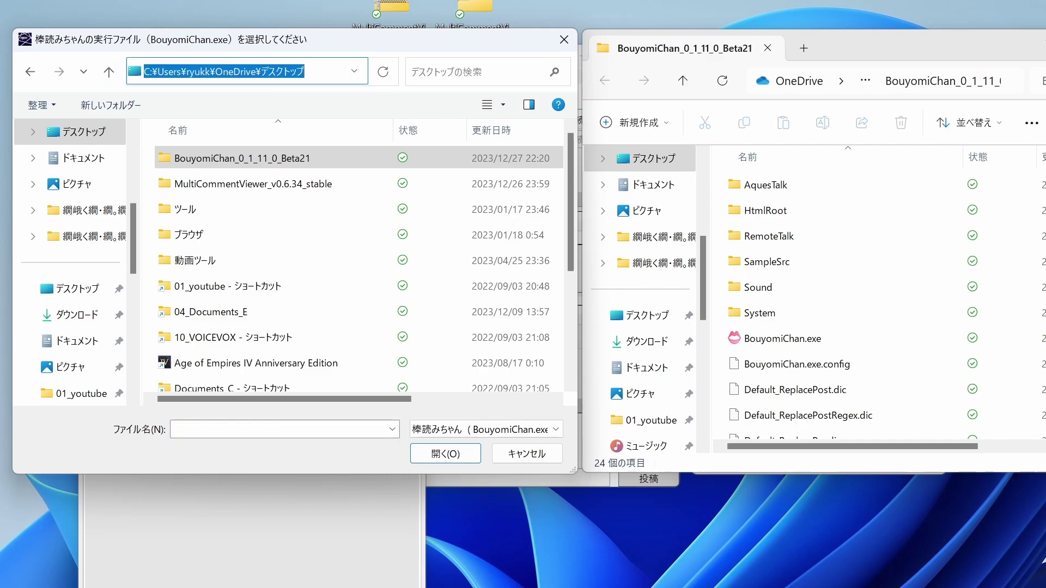
{"action": "key", "text": "ctrl+v"}
{"action": "left_click", "coordinate": [331, 107]}
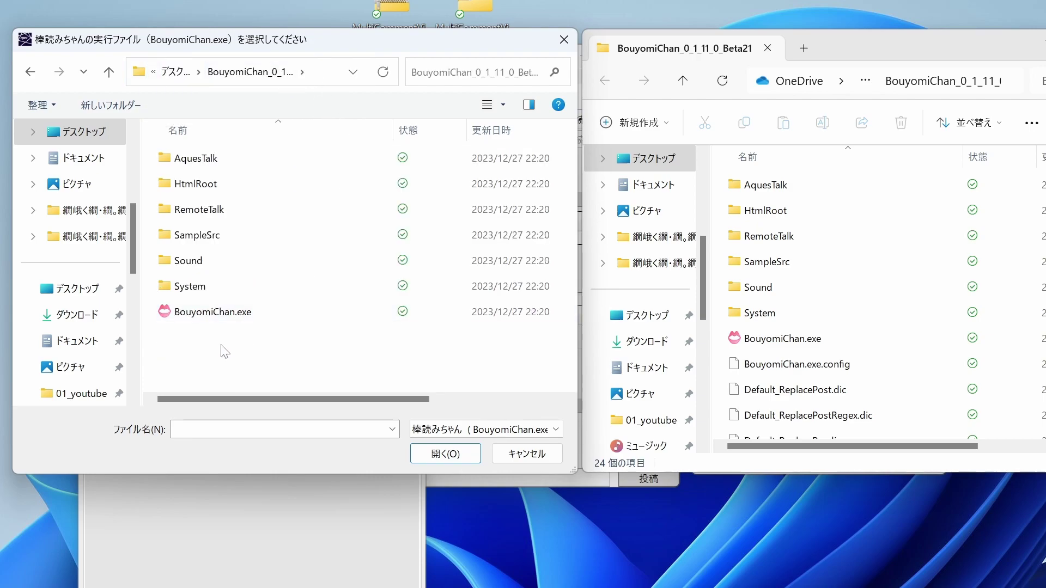
{"action": "left_click", "coordinate": [207, 323]}
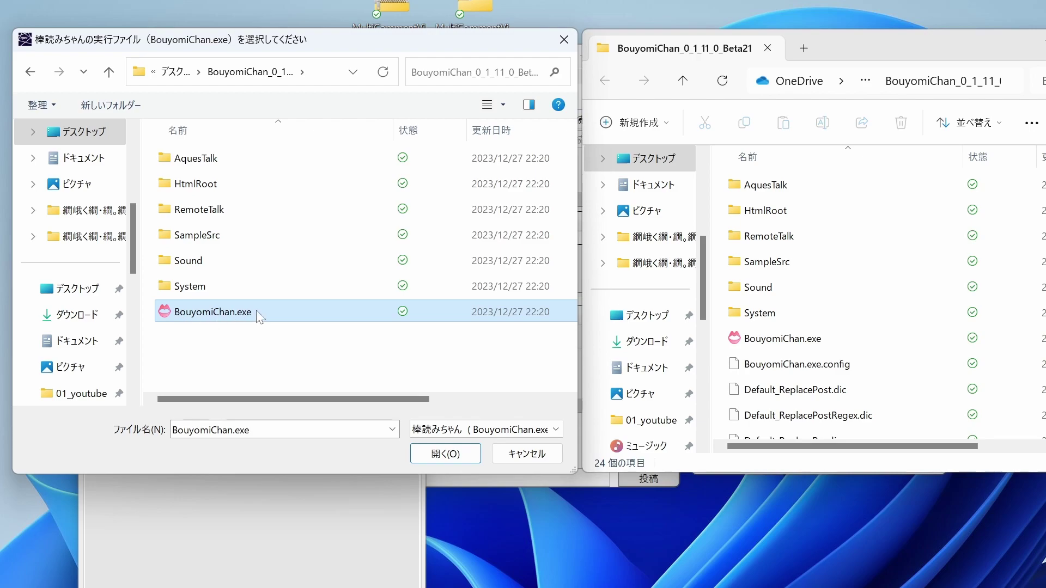
{"action": "left_click", "coordinate": [424, 459]}
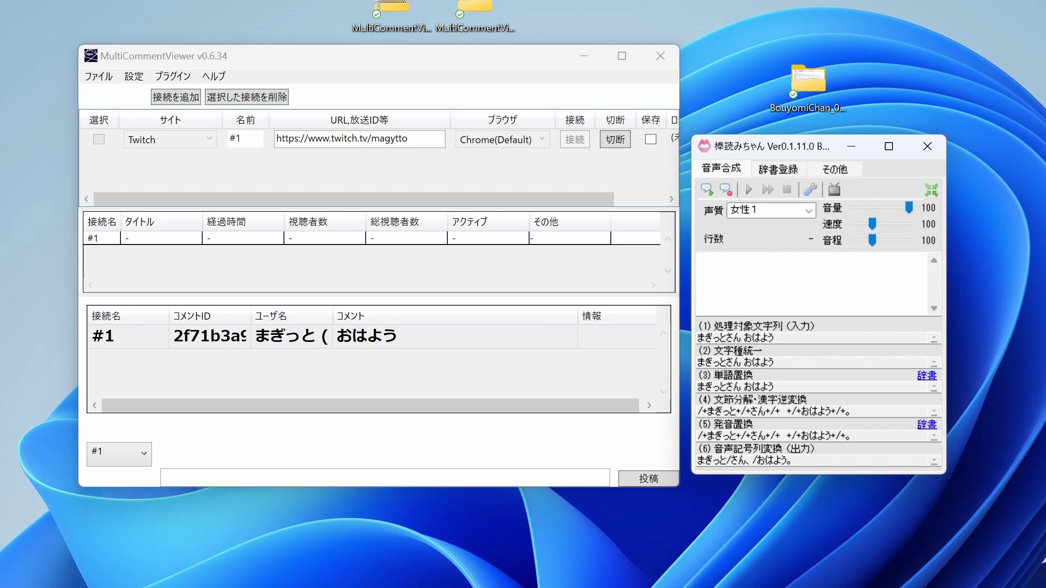
- Move the 棒読みちゃん window up beside MultiCommentViewer and examine its 声質 voice choices and 音量 slider
{"action": "left_click_drag", "start_coordinate": [779, 147], "coordinate": [777, 107]}
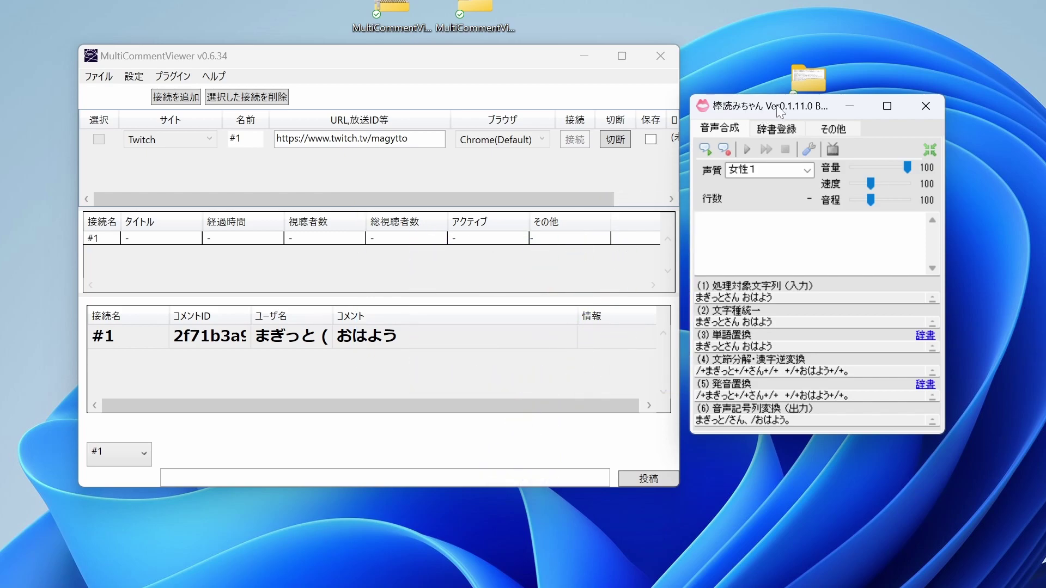
{"action": "left_click_drag", "start_coordinate": [794, 109], "coordinate": [790, 74]}
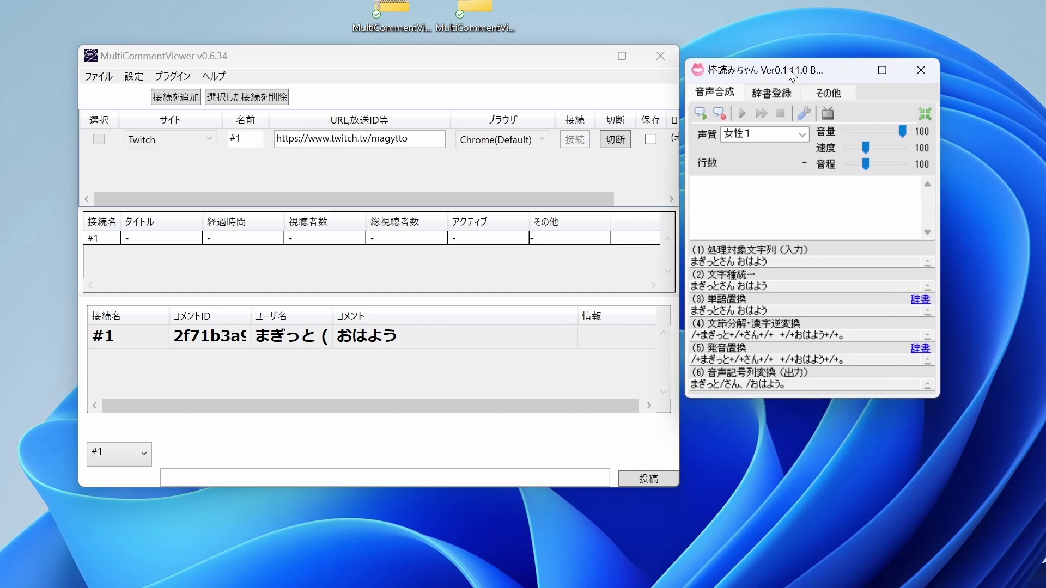
{"action": "left_click", "coordinate": [803, 140]}
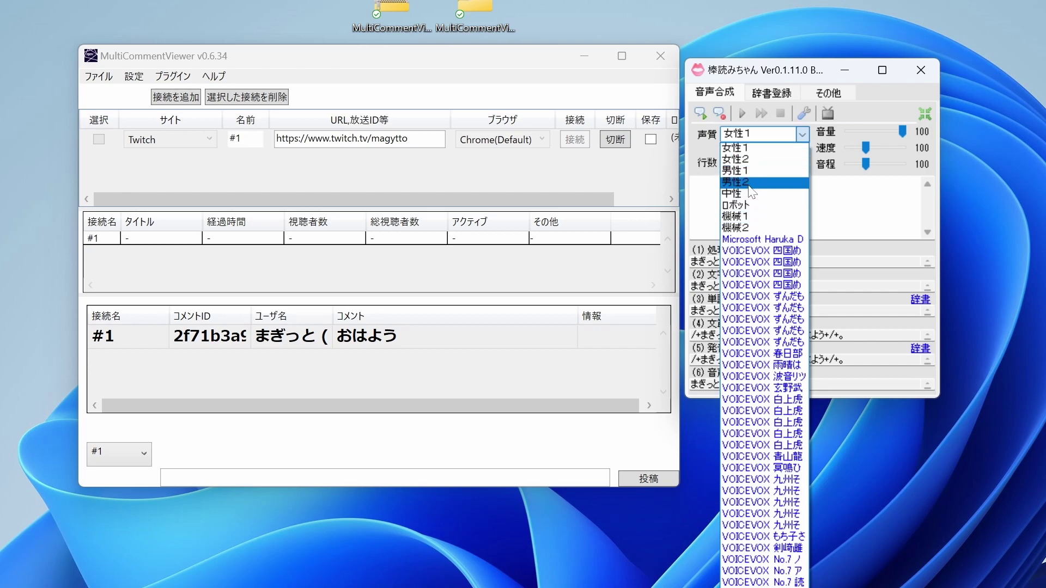
{"action": "left_click", "coordinate": [804, 135]}
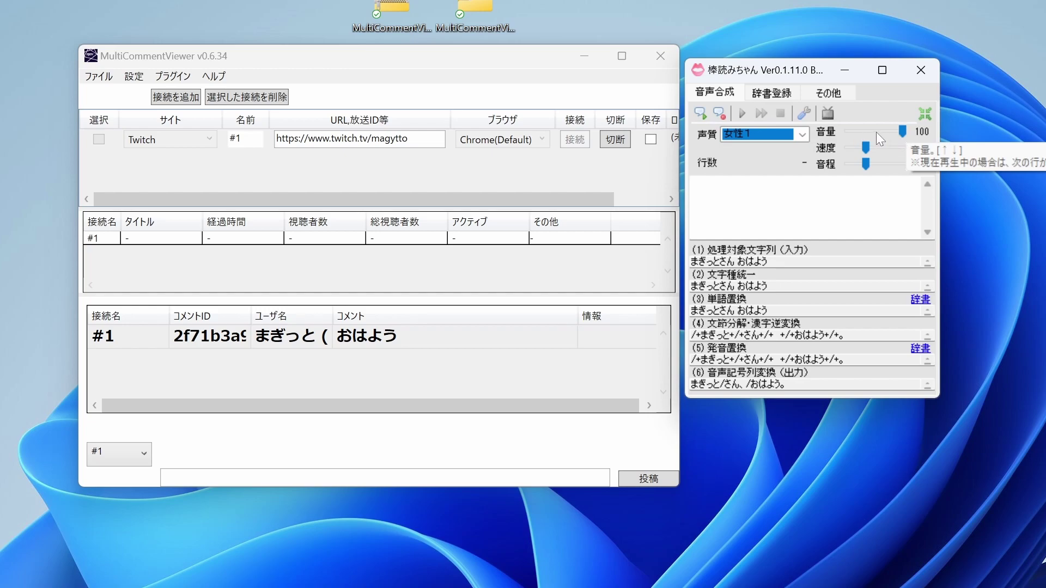
{"action": "mouse_move", "coordinate": [902, 132]}
{"action": "left_mouse_down"}
{"action": "mouse_move", "coordinate": [865, 131]}
{"action": "mouse_move", "coordinate": [909, 131]}
{"action": "left_mouse_up"}
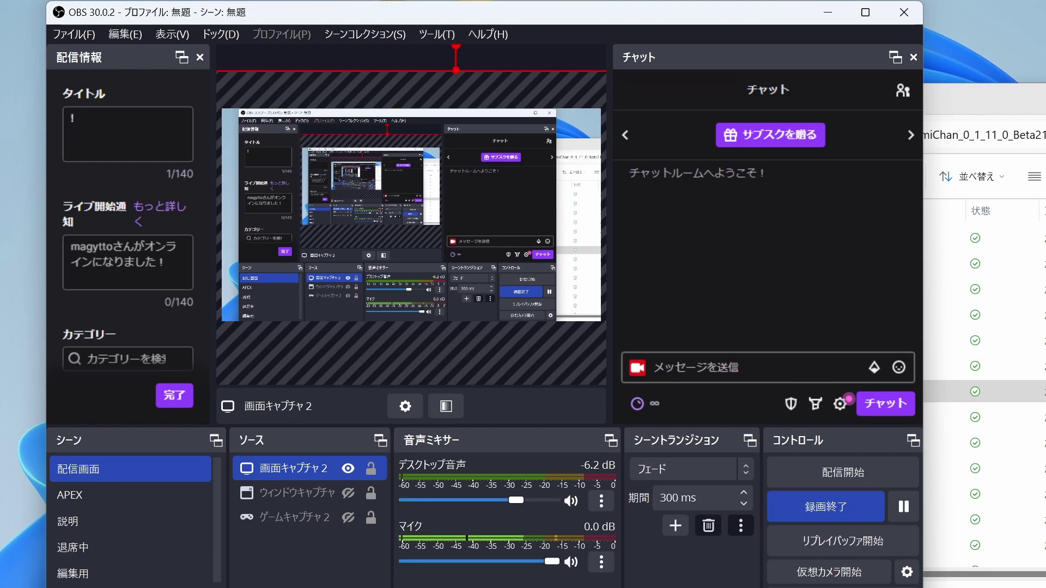
- Switch to OBS and send the test comment おはよう in the Twitch chat
{"action": "left_click", "coordinate": [692, 367]}
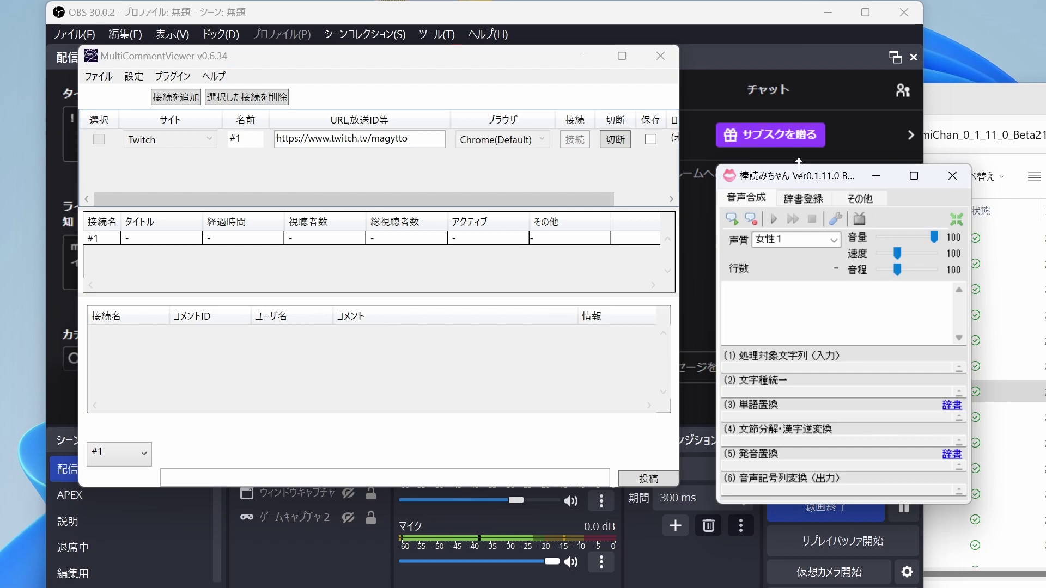
{"action": "left_click_drag", "start_coordinate": [795, 180], "coordinate": [738, 111]}
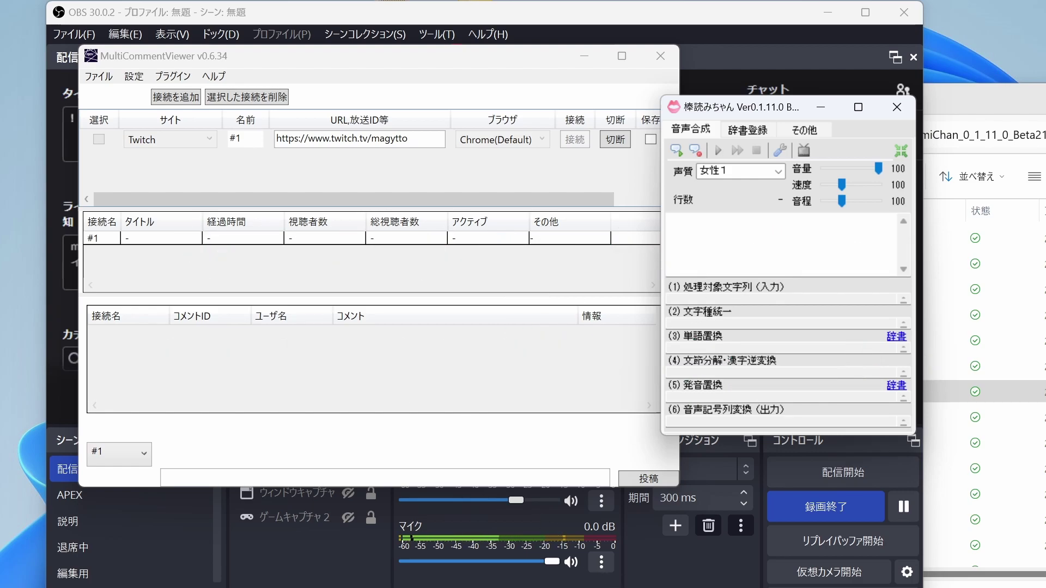
{"action": "key", "text": "alt+Tab"}
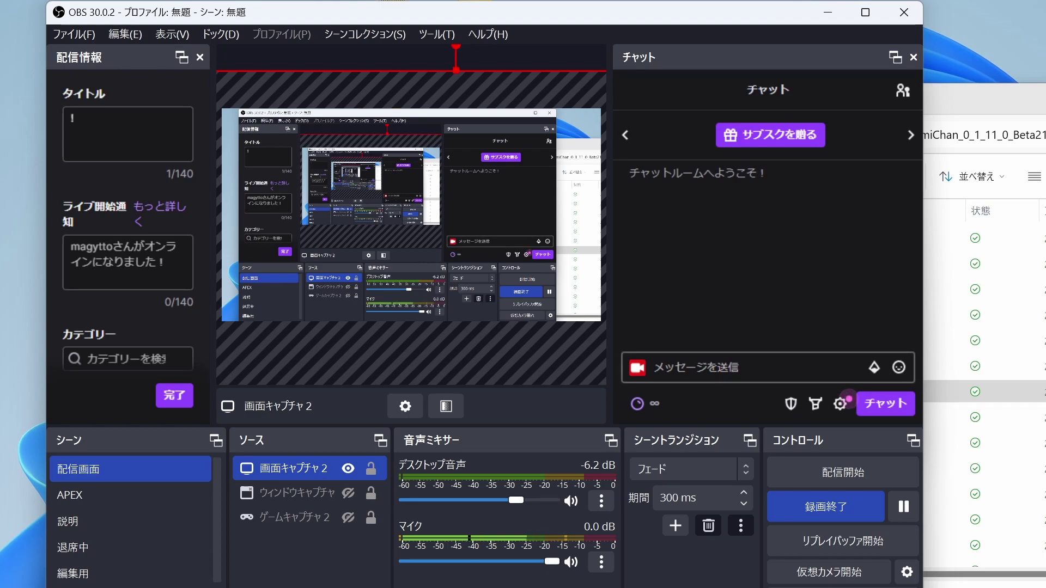
{"action": "left_click", "coordinate": [751, 368]}
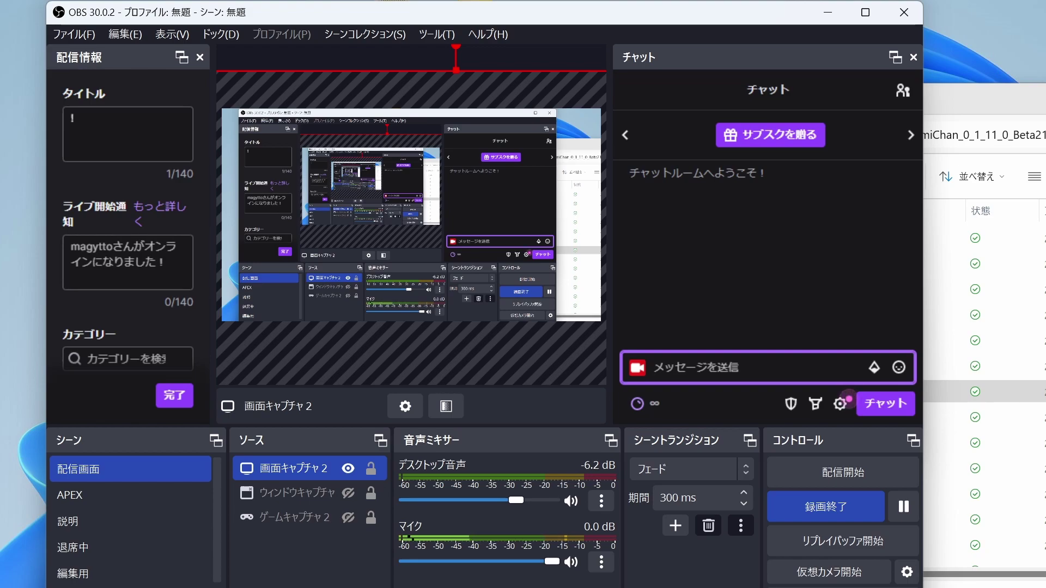
{"action": "type", "text": "おはよう"}
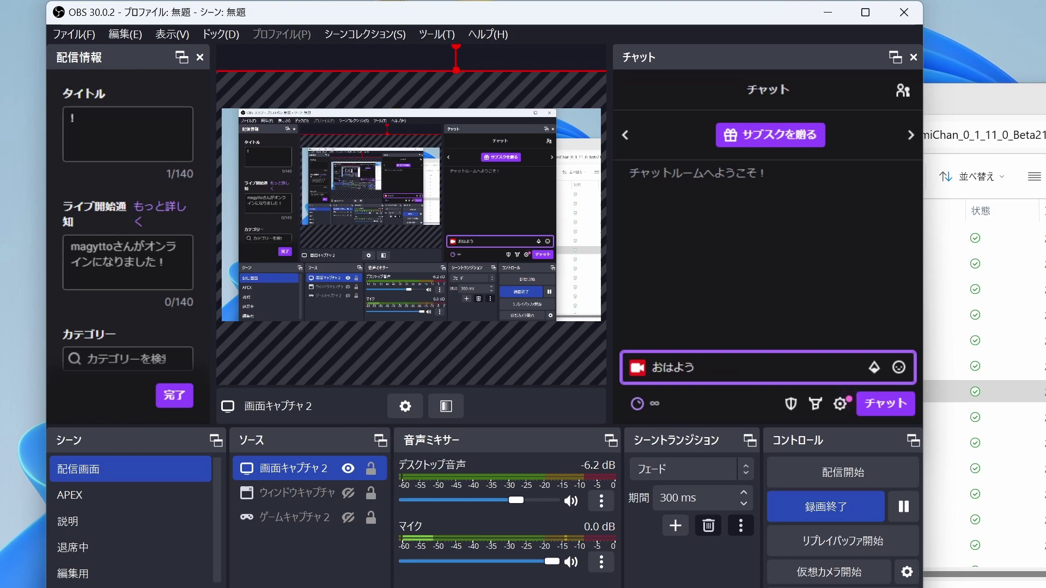
{"action": "key", "text": "Return"}
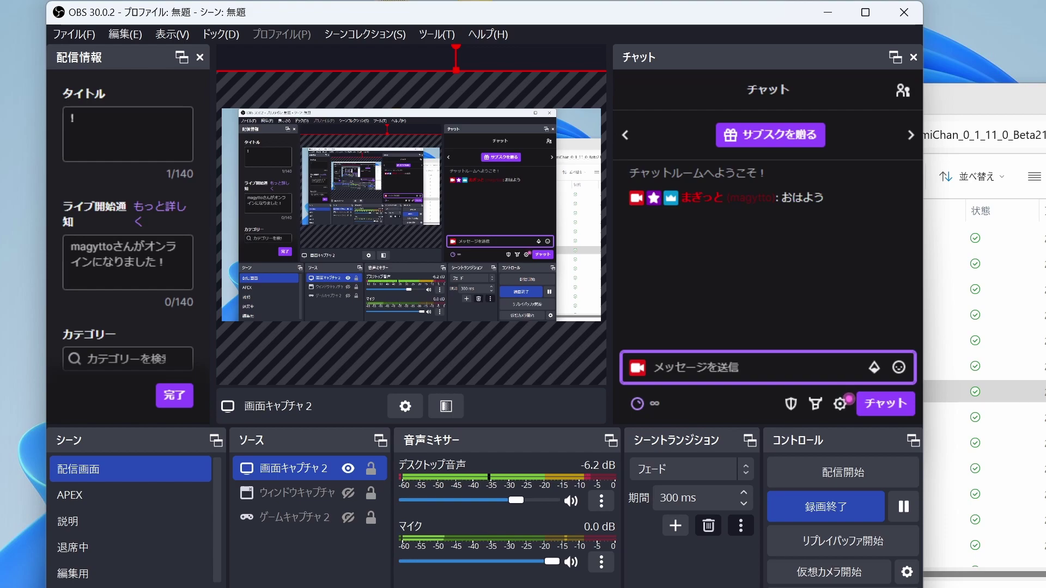